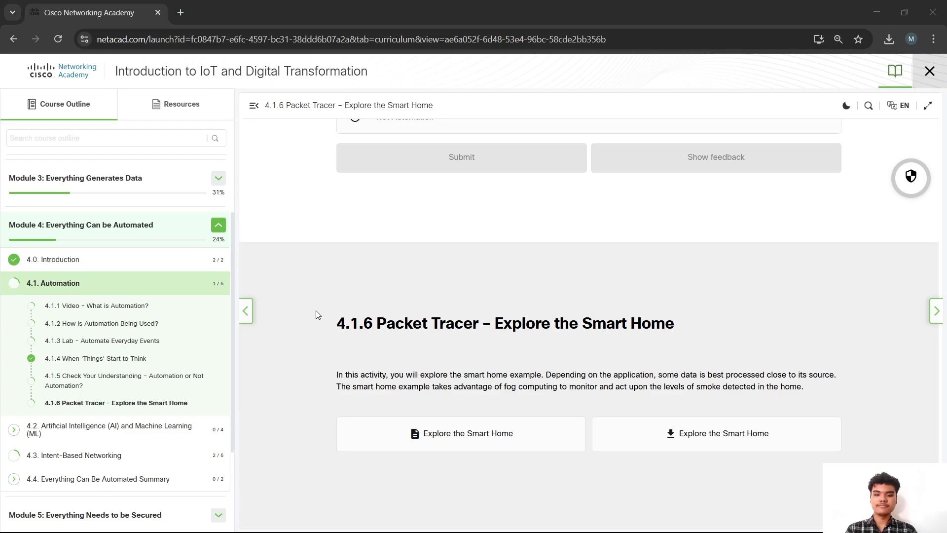
Switch from the course page to the Packet Tracer window showing the 4.1.6 smart home activity
key(alt+Tab)
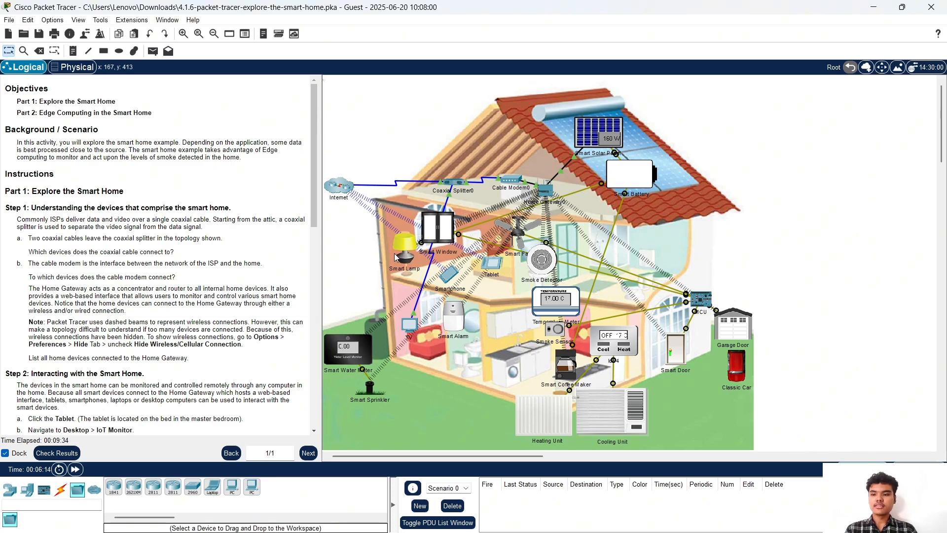
mouse_move(394, 253)
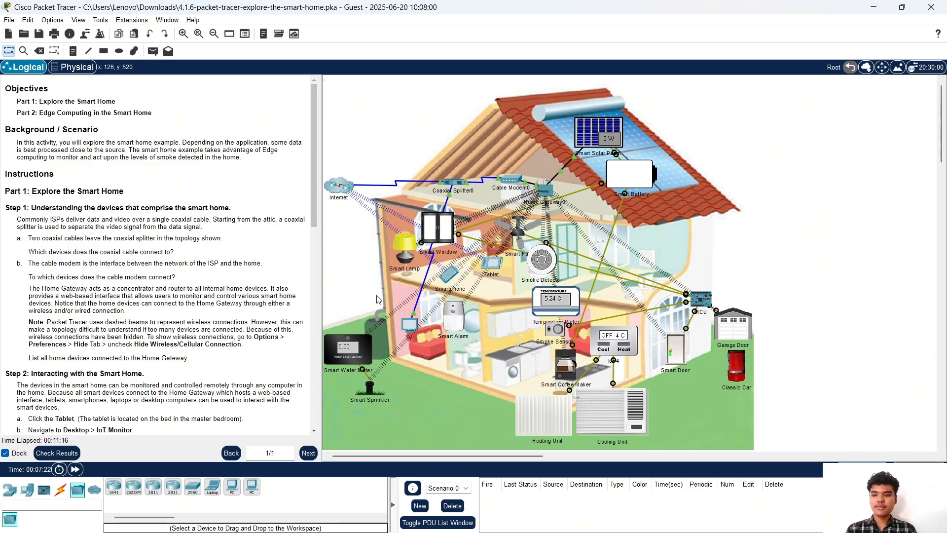
drag(412, 320, 334, 232)
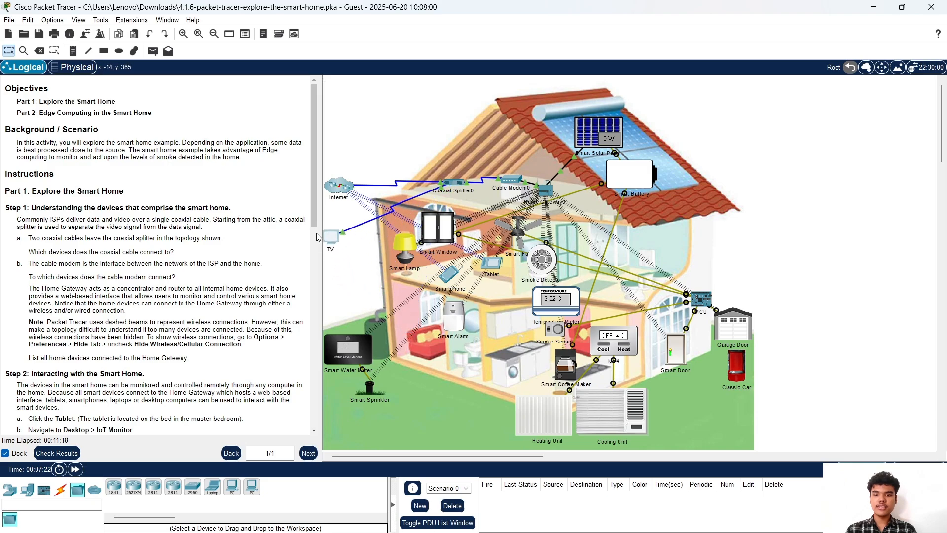
key(ctrl+z)
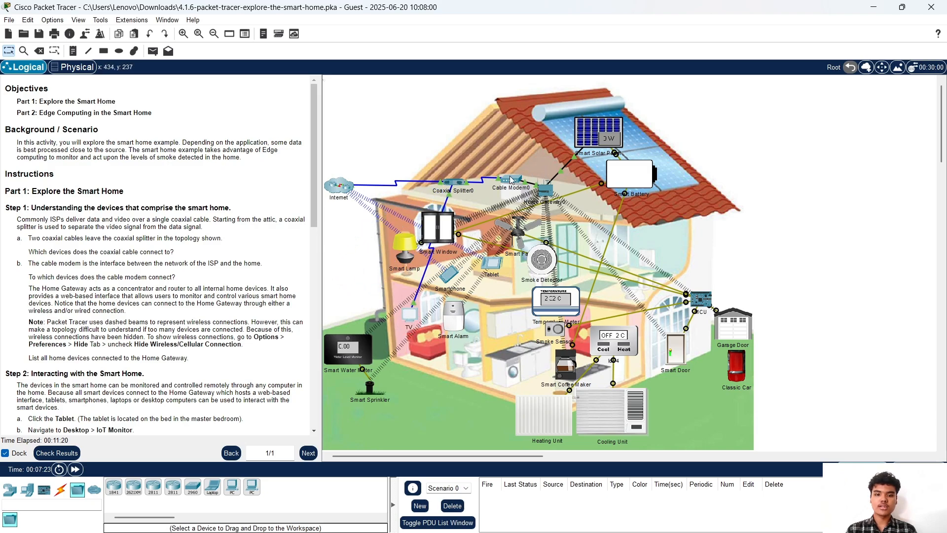
click(511, 181)
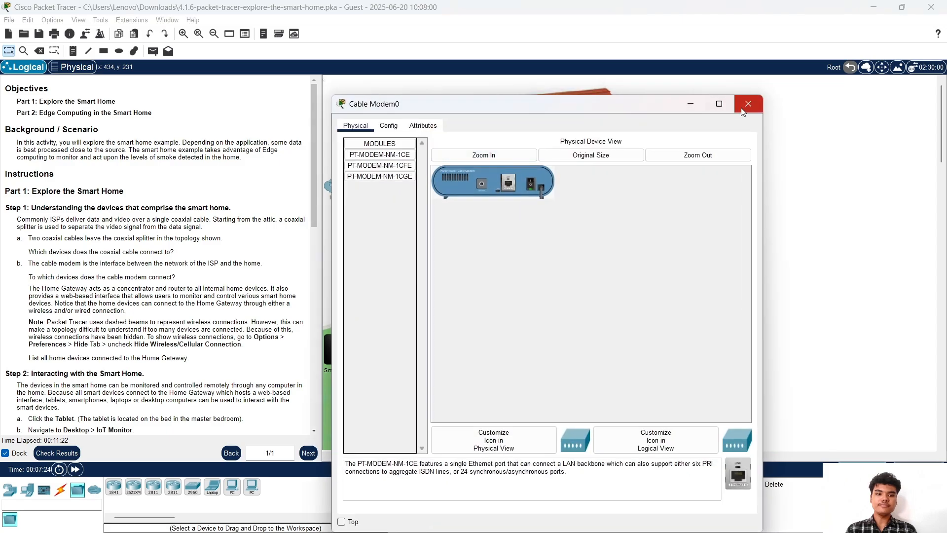
click(743, 111)
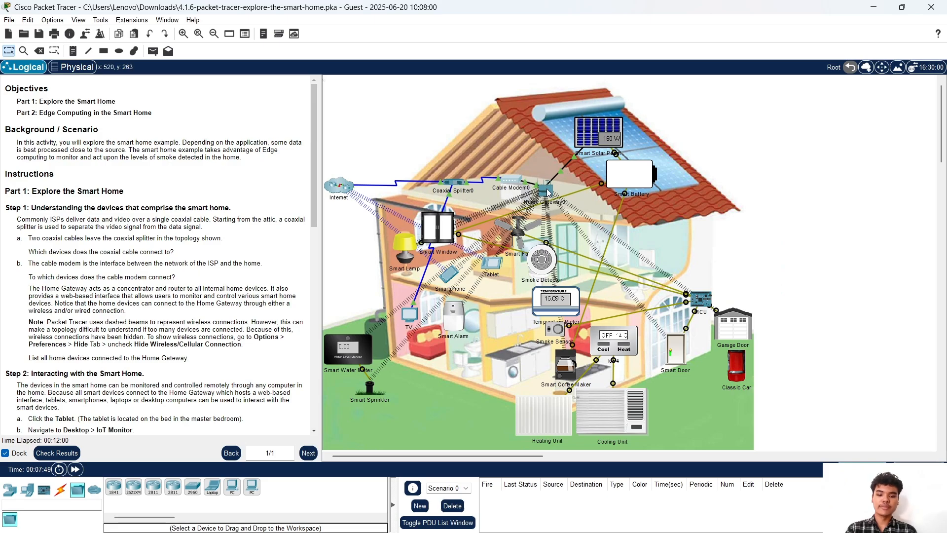
Scroll the instructions panel to Step 2, items a through g, covering the tablet and smart door
mouse_move(543, 188)
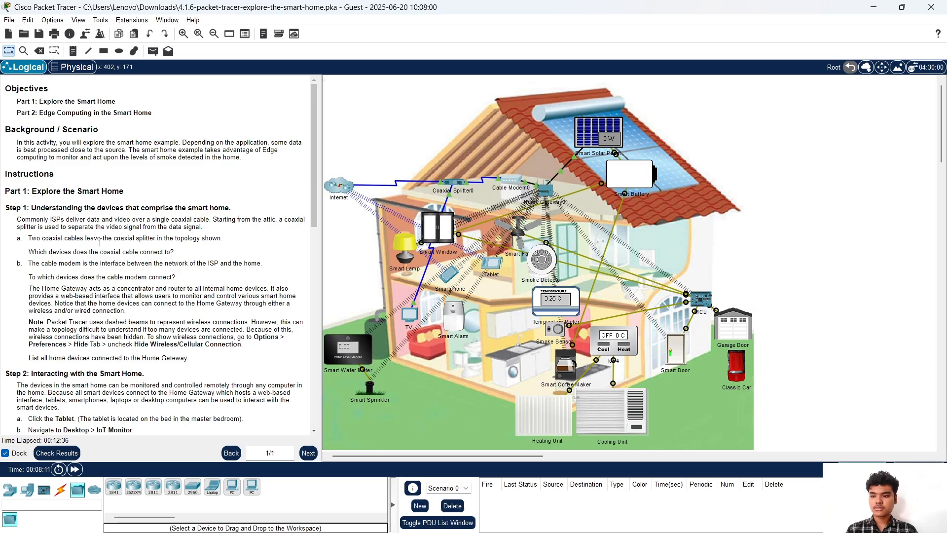
scroll(29, 321, down, 1)
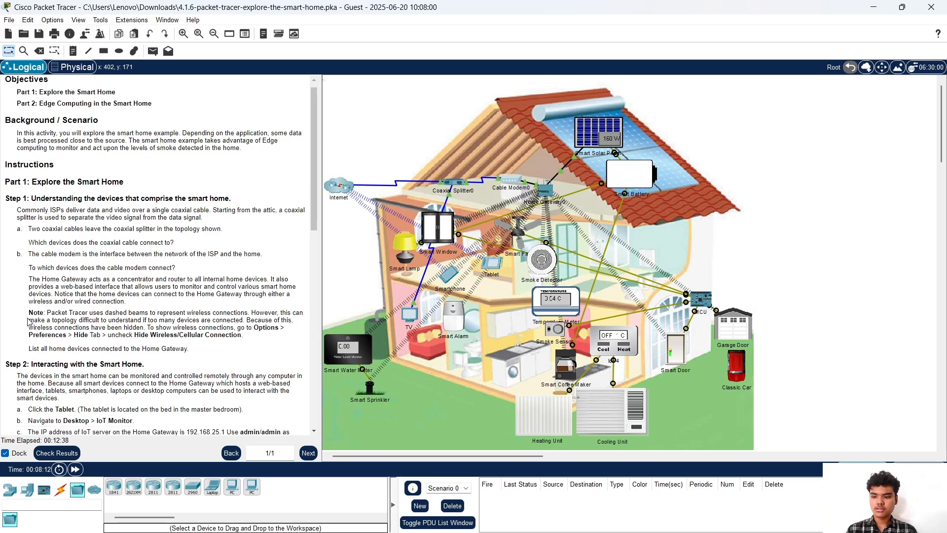
scroll(28, 322, down, 1)
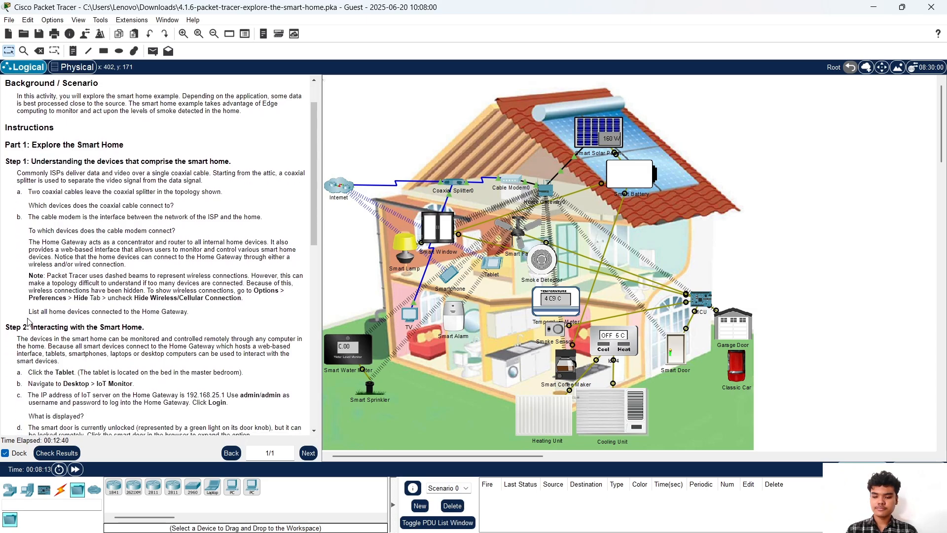
scroll(29, 322, up, 2)
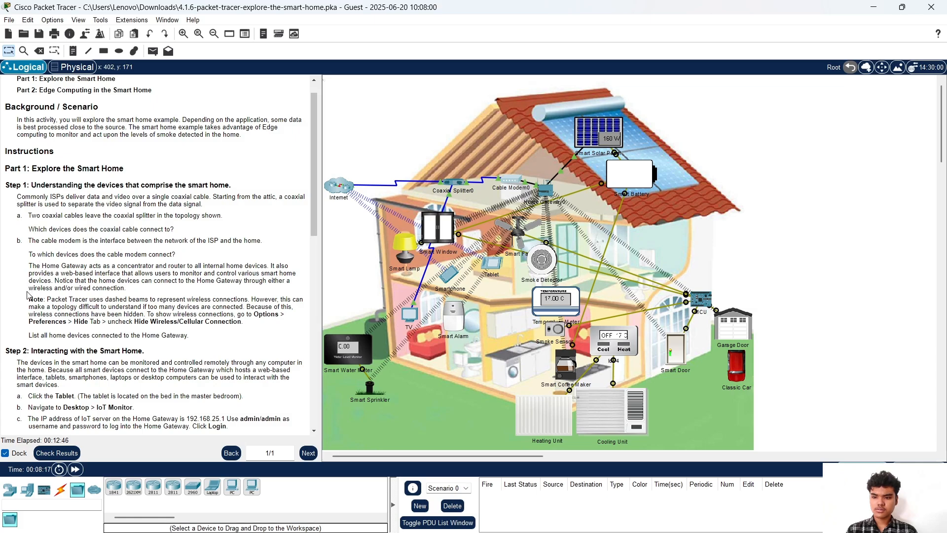
scroll(28, 291, down, 3)
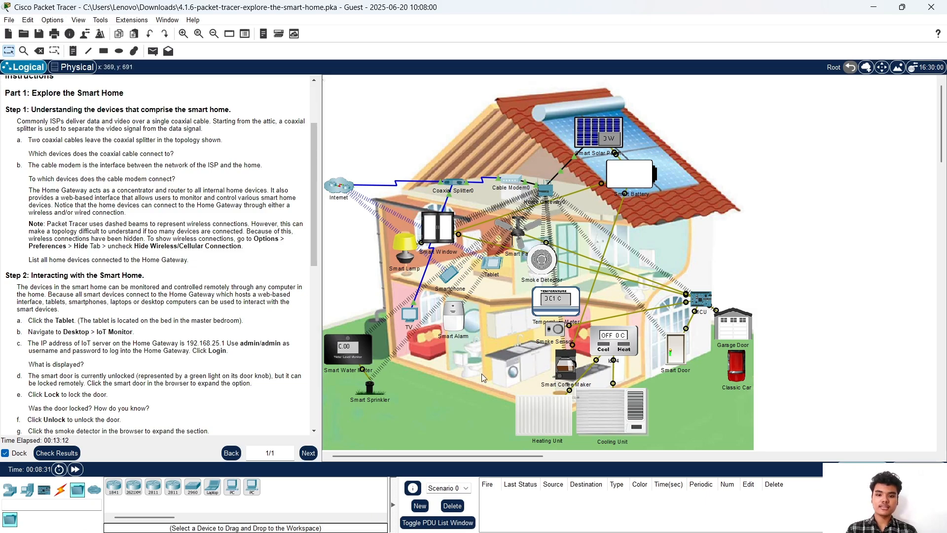
click(520, 238)
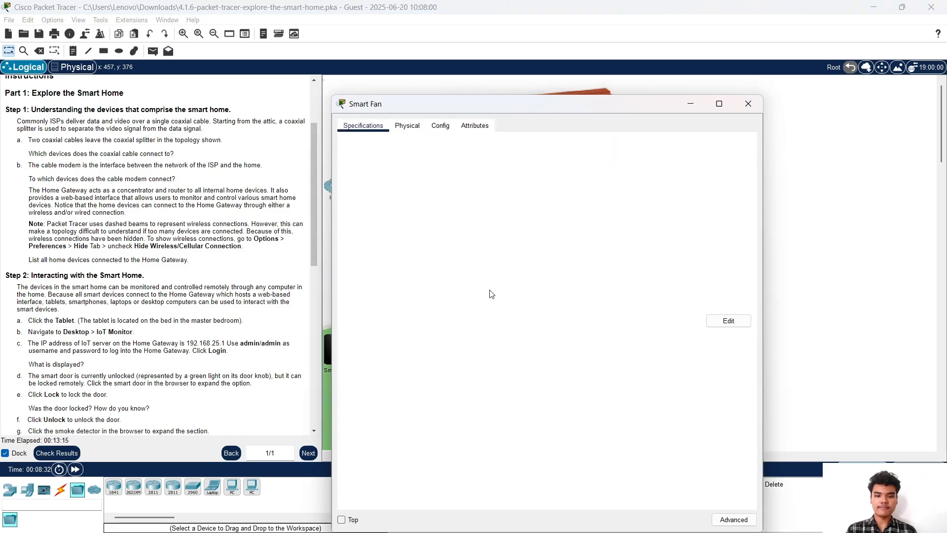
click(748, 103)
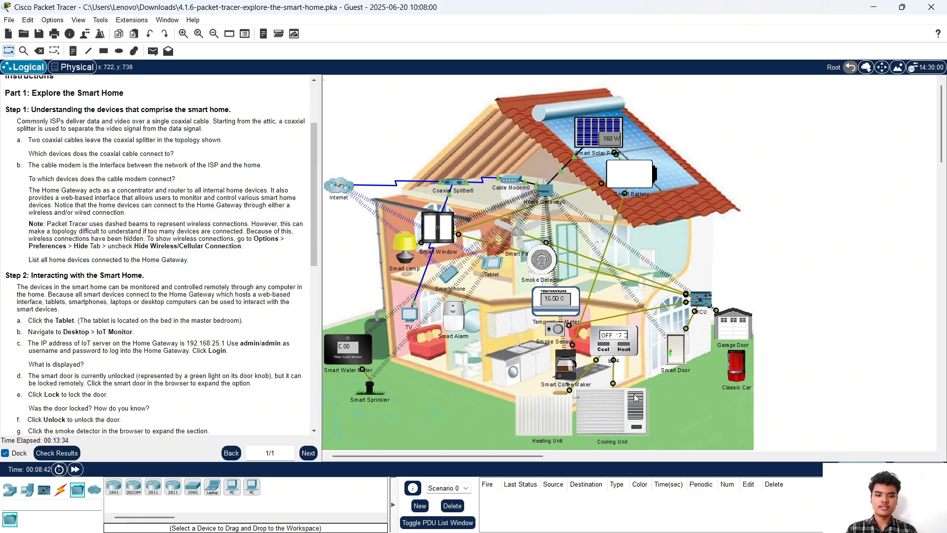
mouse_move(635, 398)
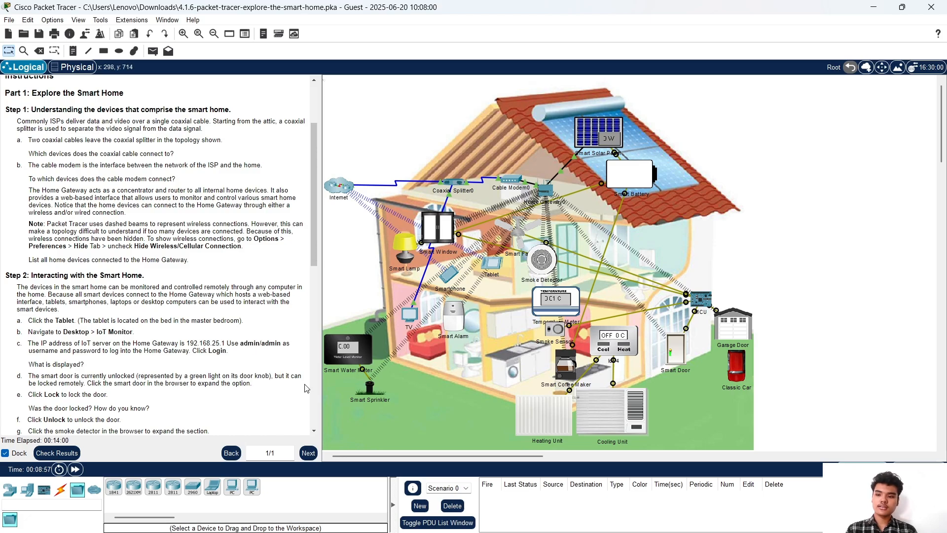
scroll(80, 373, down, 1)
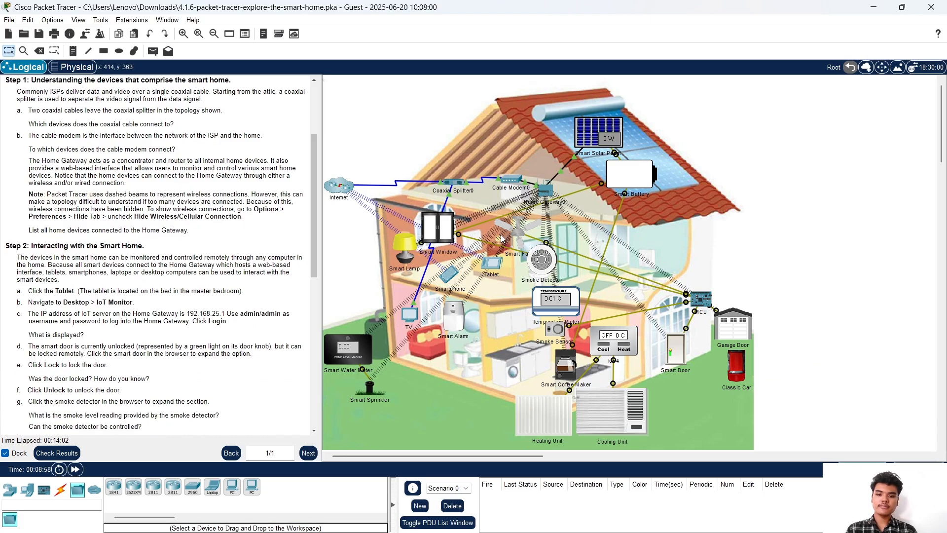
Log the tablet's IoT Monitor into the IoT server so its eleven smart home devices are listed
click(499, 259)
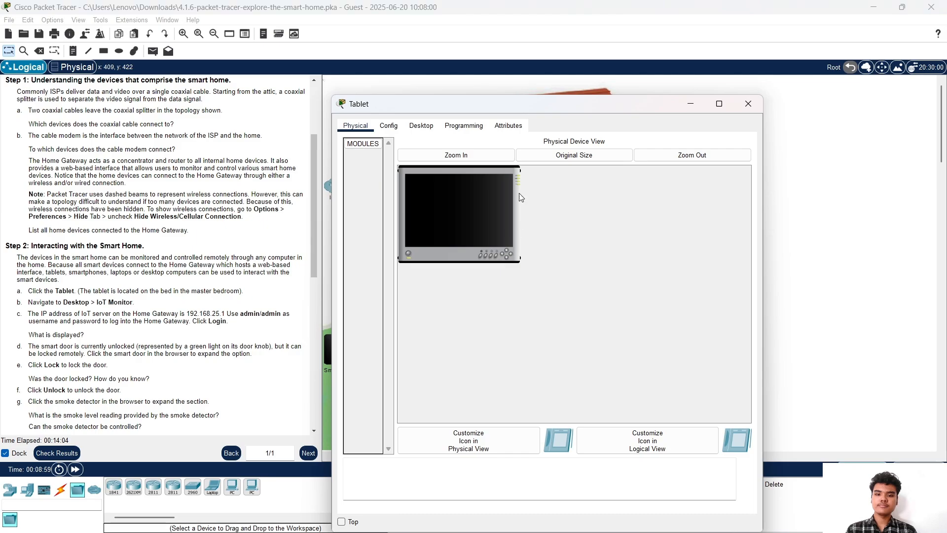
click(429, 129)
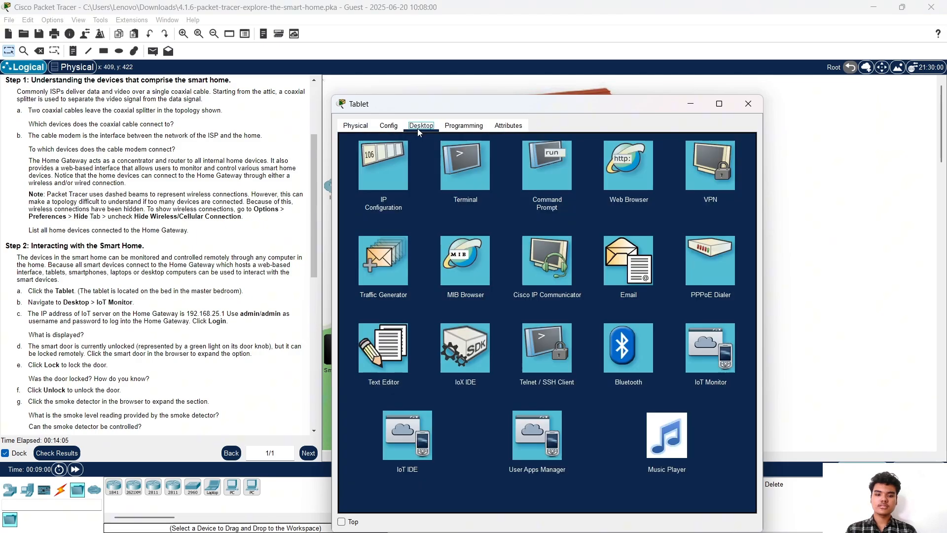
click(723, 357)
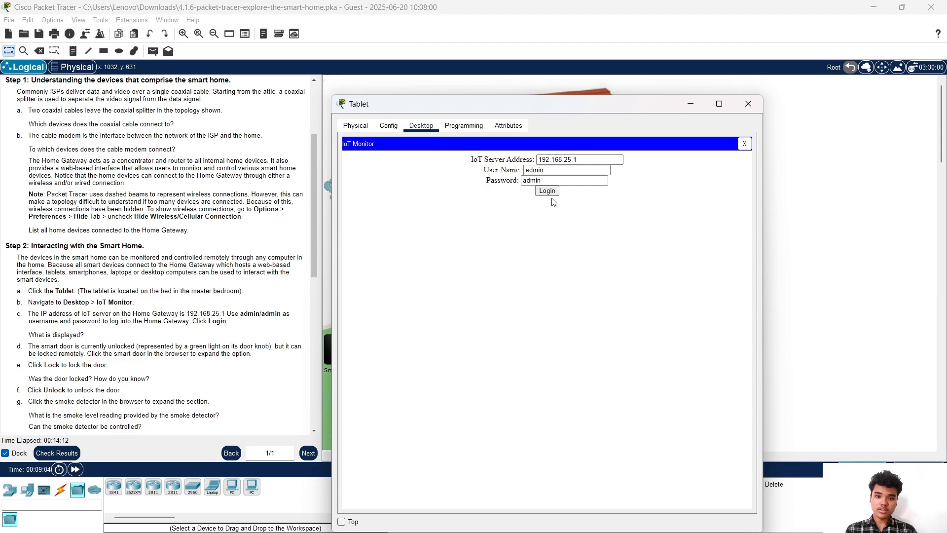
click(551, 194)
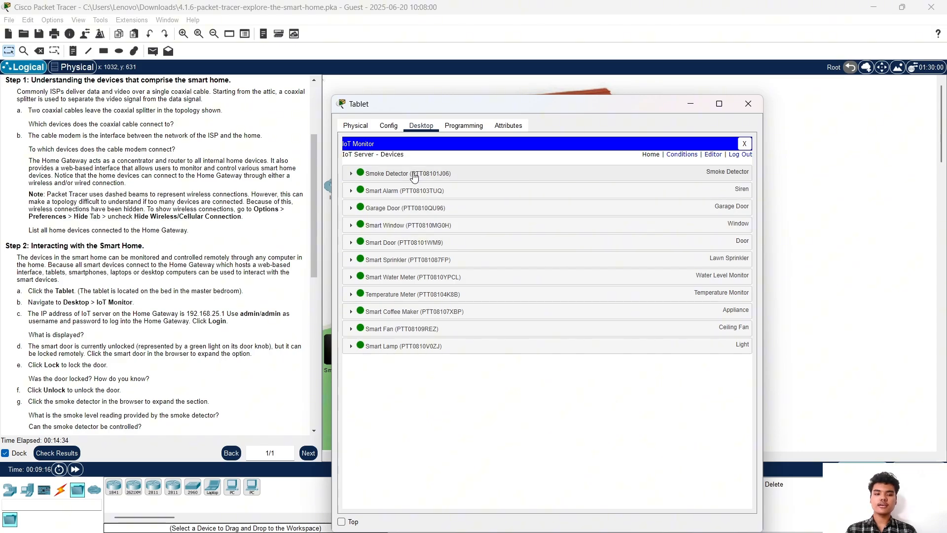
Expand the Smart Door in the tablet's IoT Monitor and toggle its lock
drag(486, 106, 515, 96)
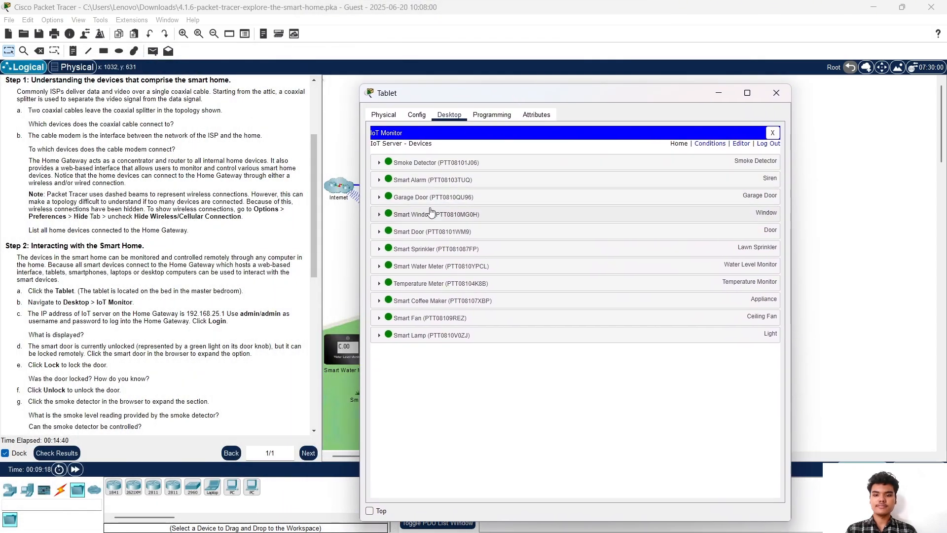
scroll(199, 311, down, 1)
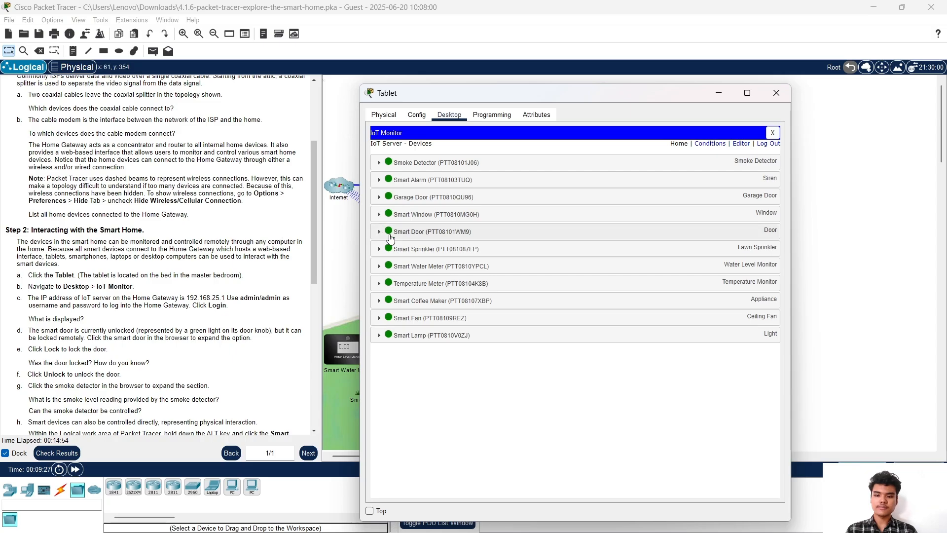
click(431, 239)
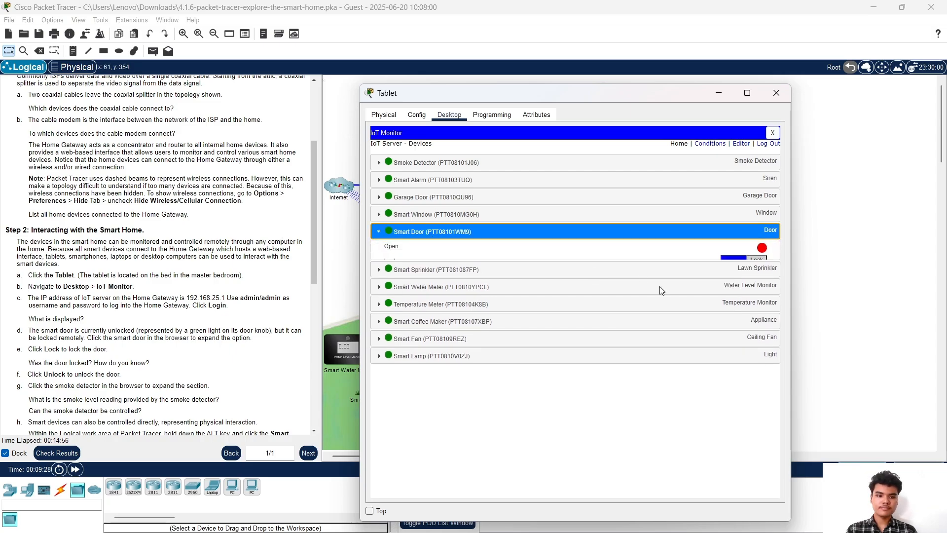
click(757, 264)
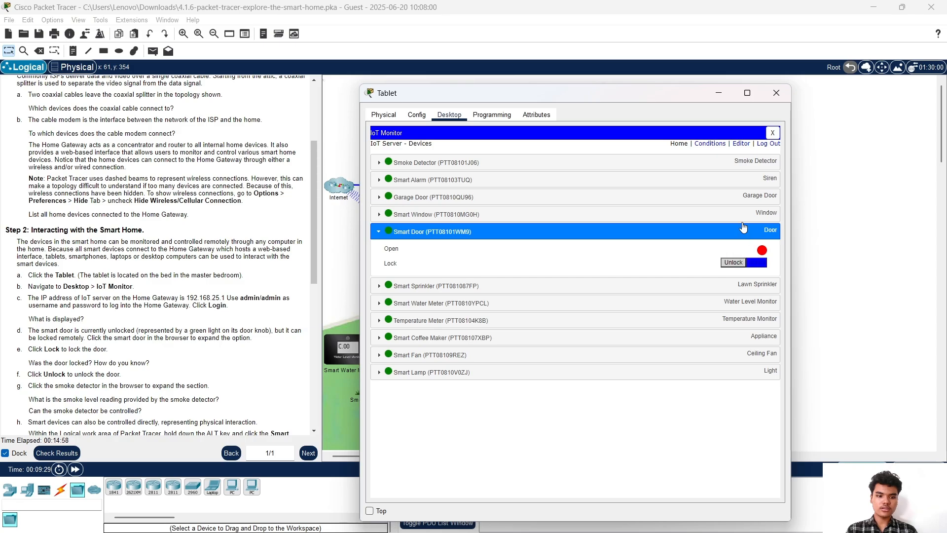
Reposition the Tablet window to watch the house and lock the smart door remotely
drag(637, 98, 337, 79)
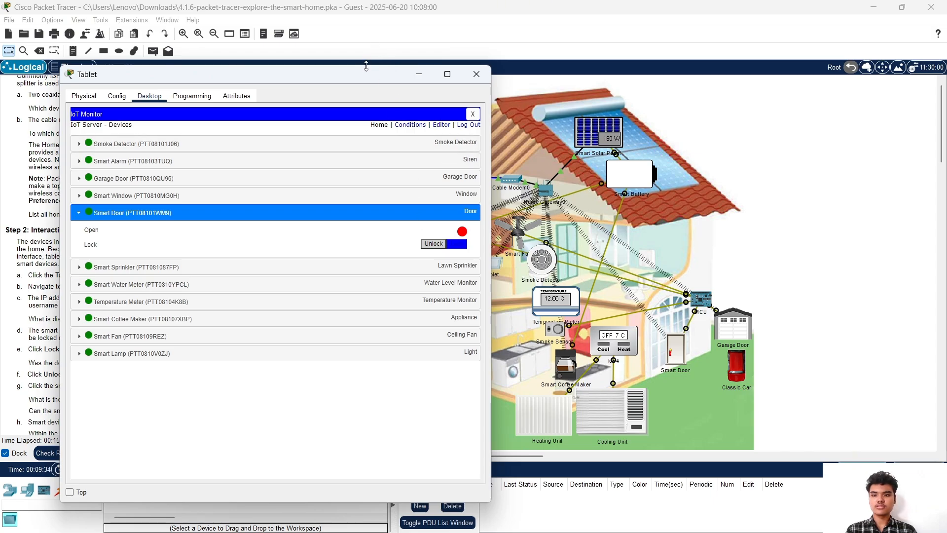
drag(355, 79, 649, 76)
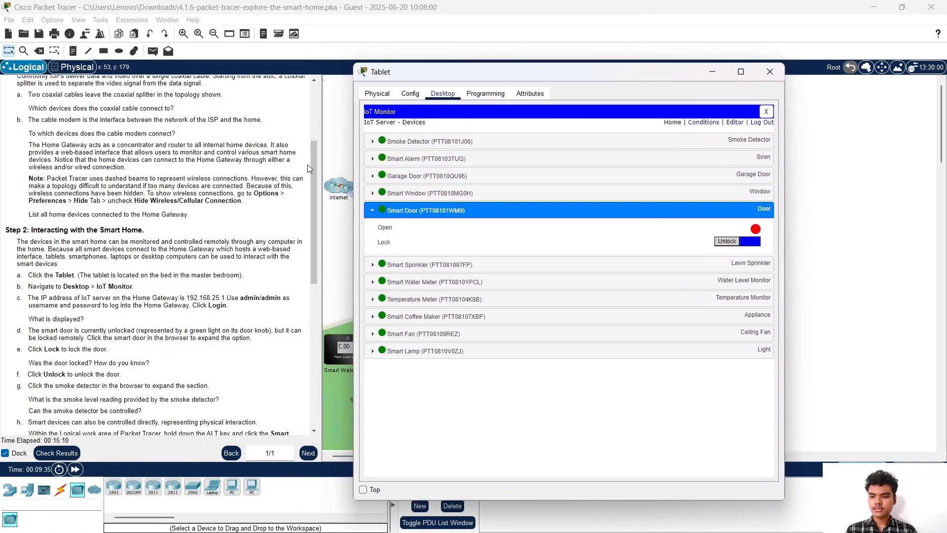
scroll(98, 296, down, 1)
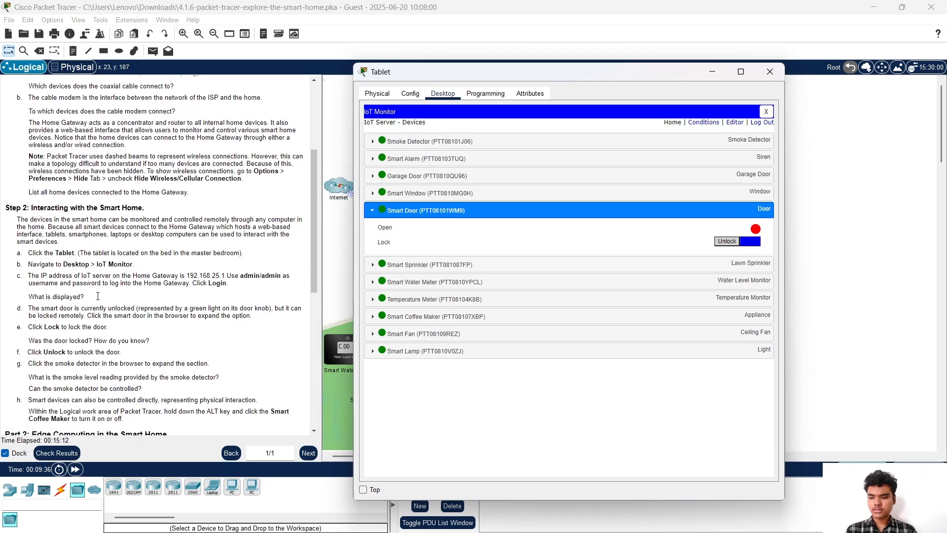
scroll(98, 296, down, 2)
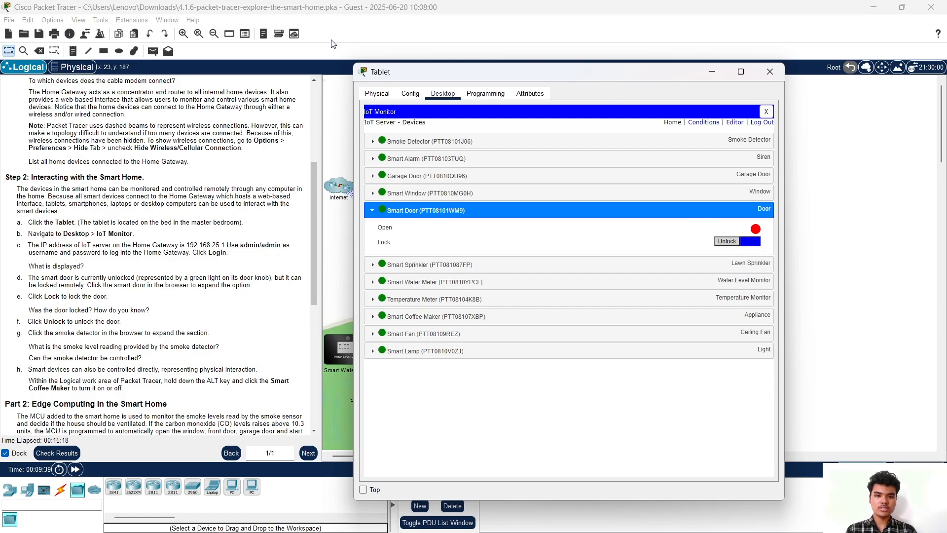
drag(465, 72, 247, 63)
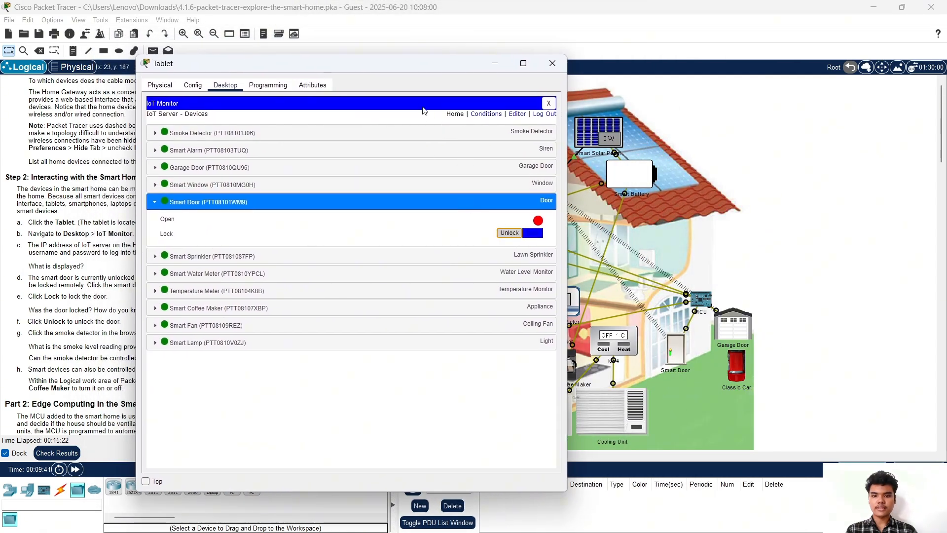
click(511, 234)
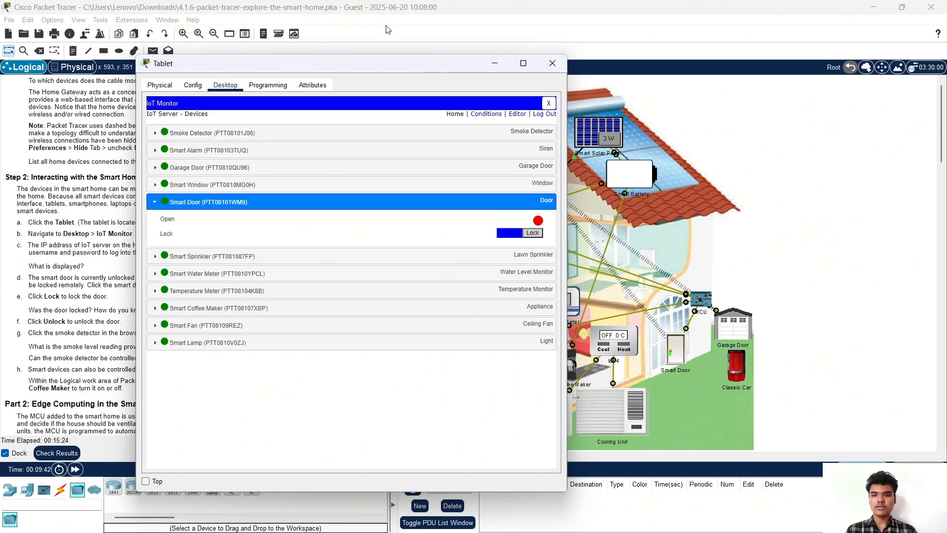
drag(372, 63, 568, 73)
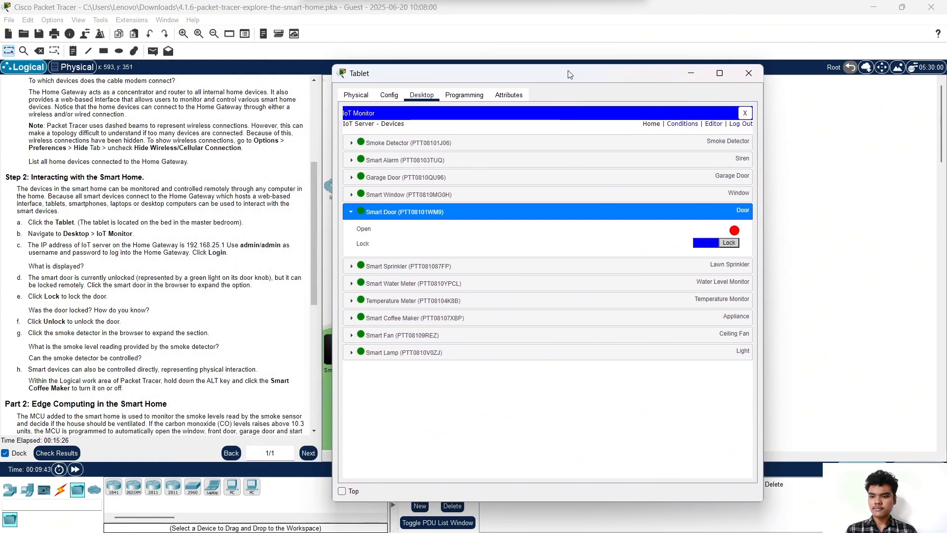
scroll(118, 204, down, 2)
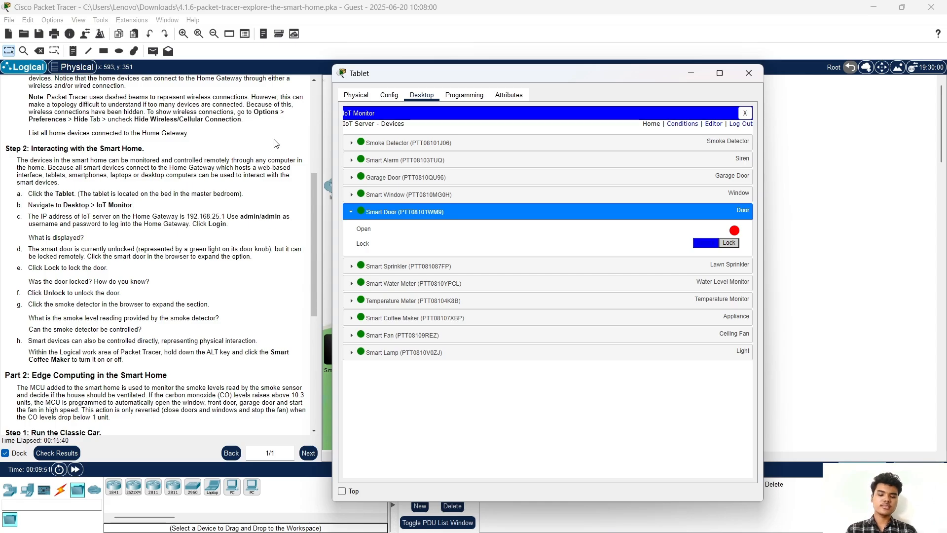
Close the tablet, check the smoke sensor briefly, and open the Smoke Detector's specifications
click(749, 73)
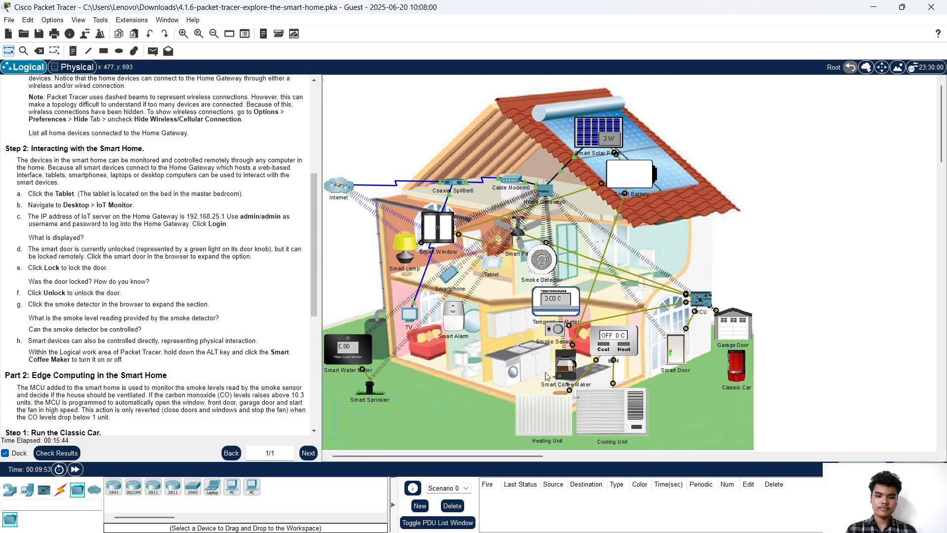
click(551, 333)
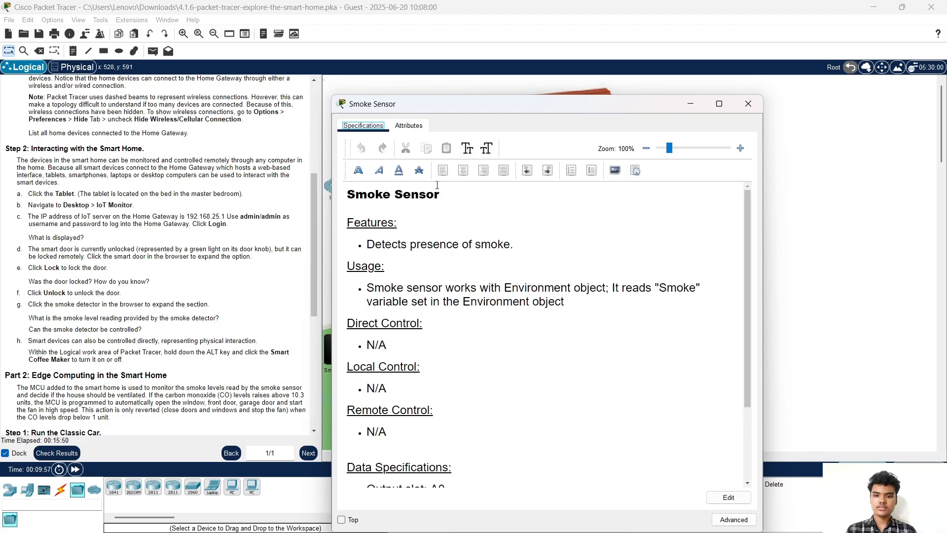
click(748, 104)
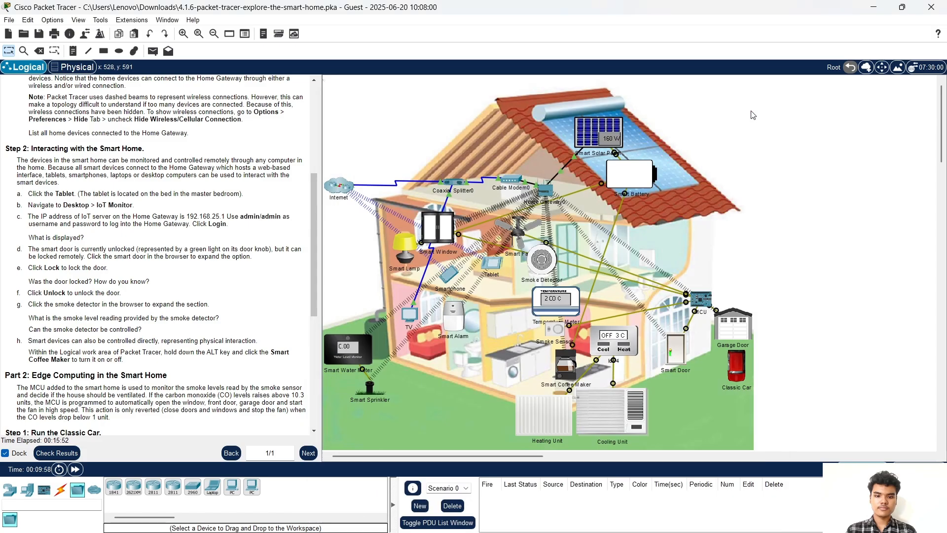
click(541, 260)
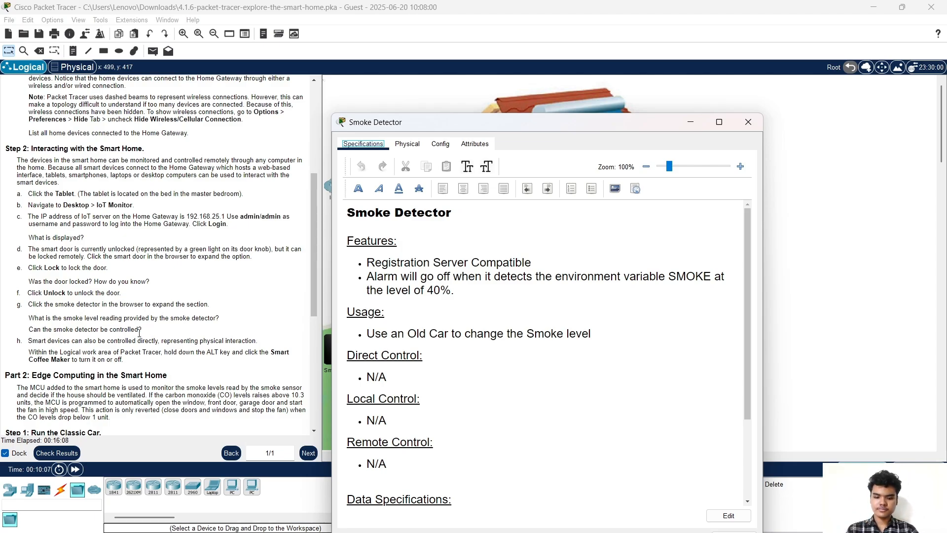
Check the Smoke Detector's Physical and Config tabs, then close its window
click(408, 148)
click(440, 144)
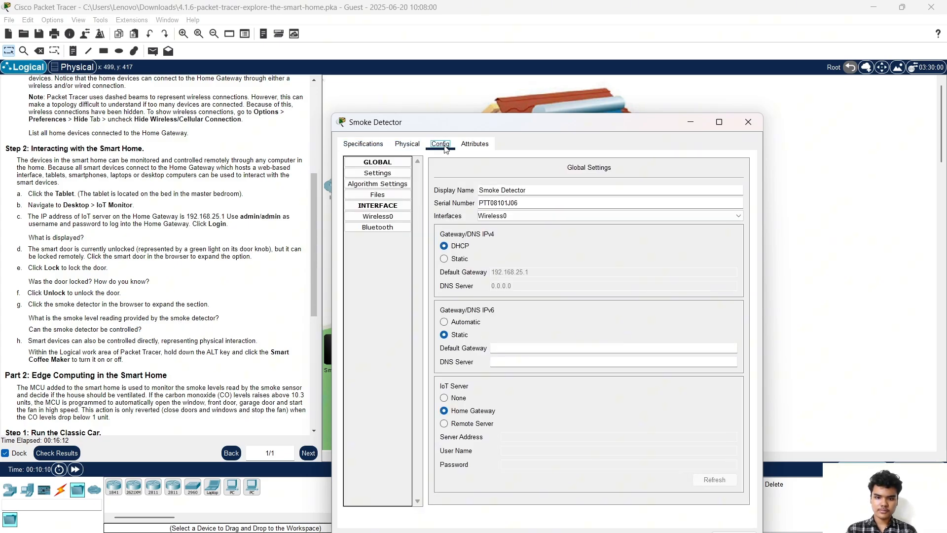
click(691, 121)
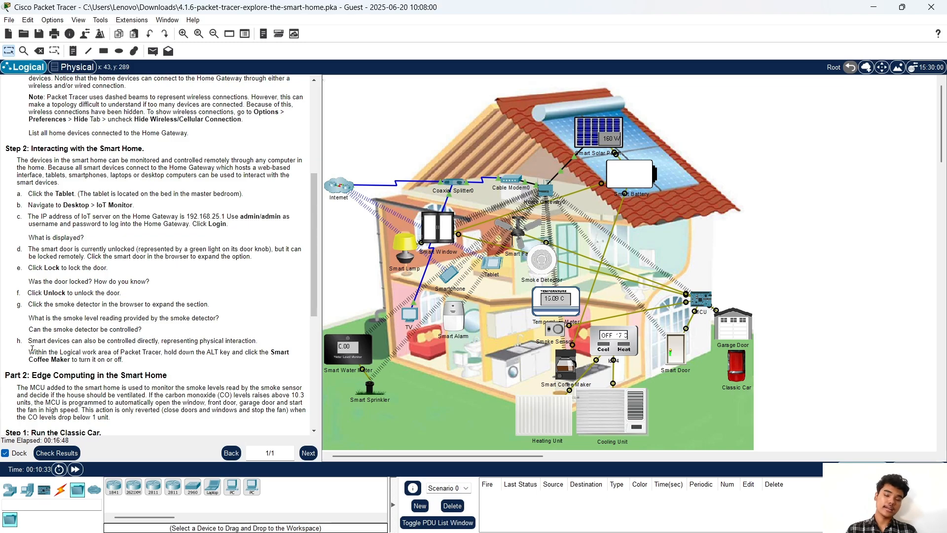
scroll(32, 349, down, 2)
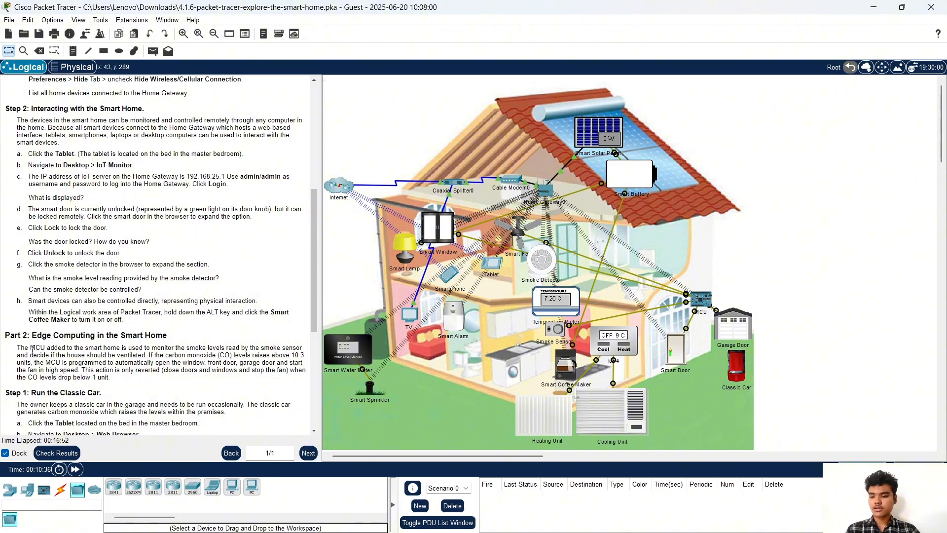
scroll(32, 348, down, 3)
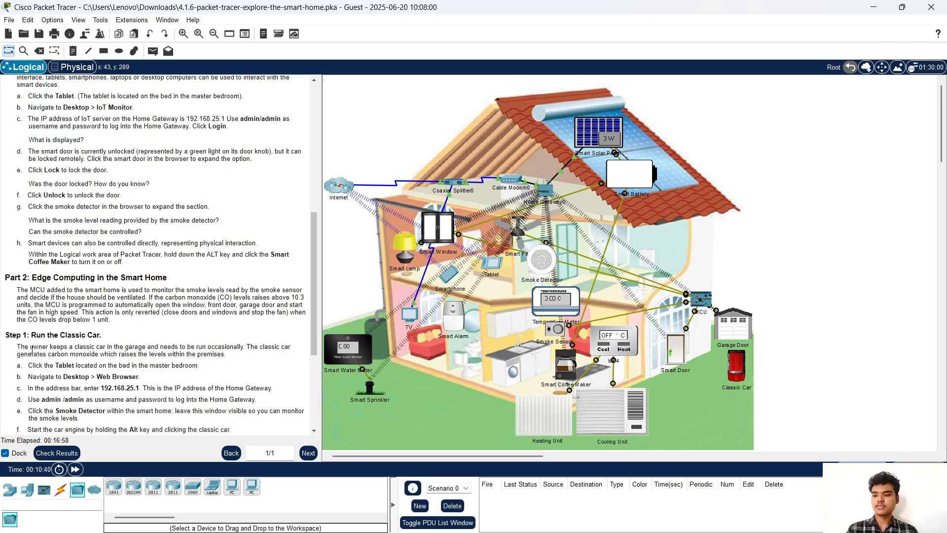
scroll(32, 348, down, 3)
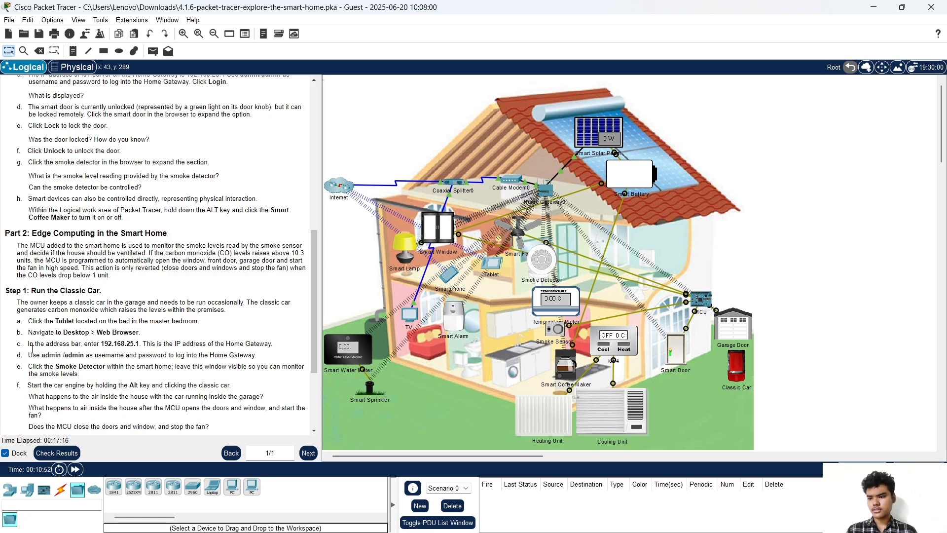
scroll(32, 349, down, 1)
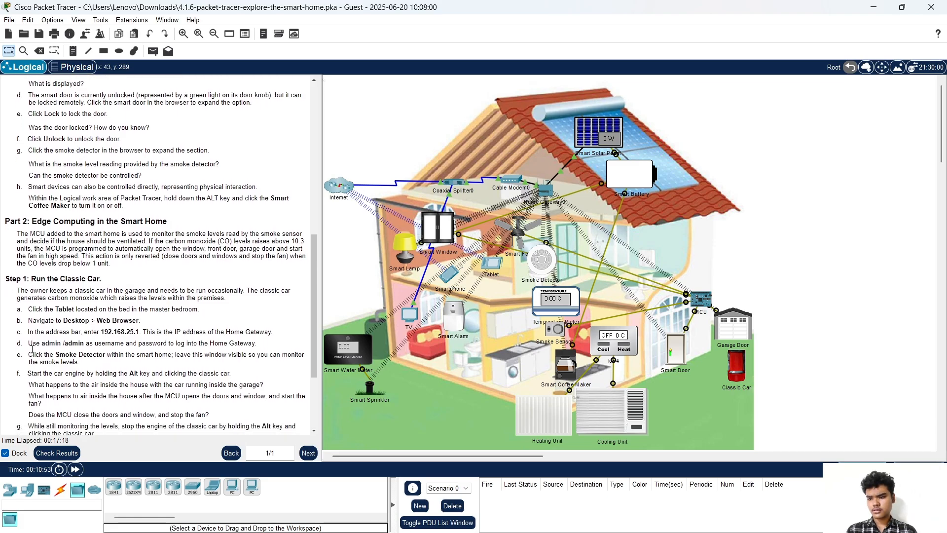
scroll(32, 349, down, 1)
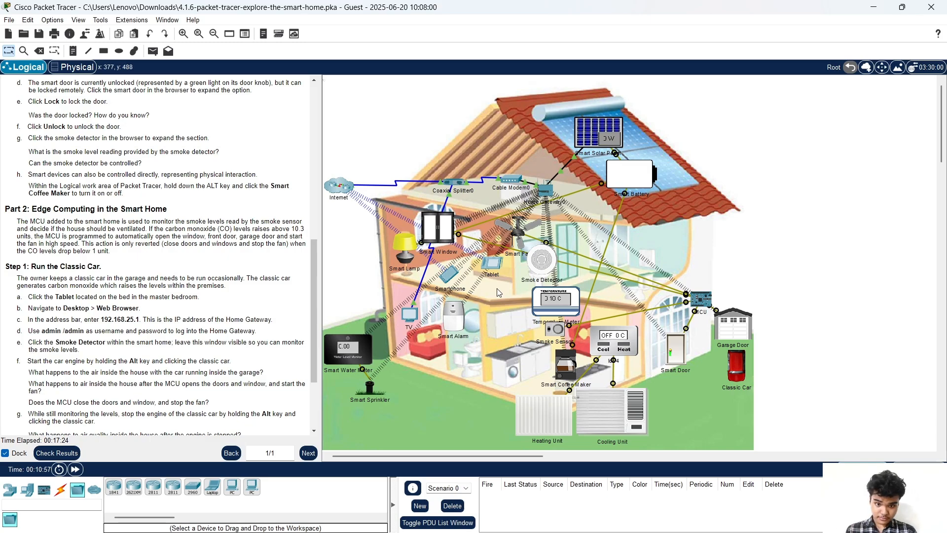
Open the tablet's Web Browser and enter the Home Gateway address 192.168.25.1
click(494, 272)
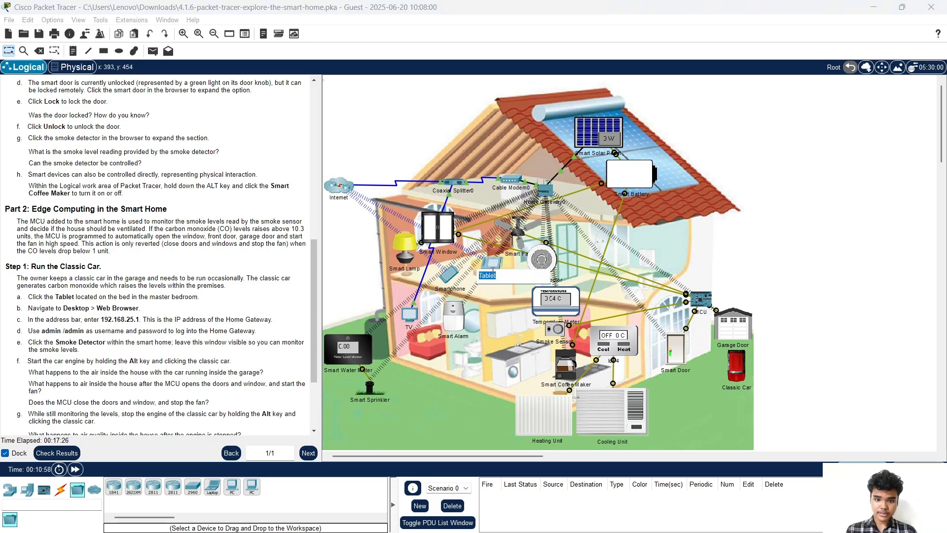
click(494, 267)
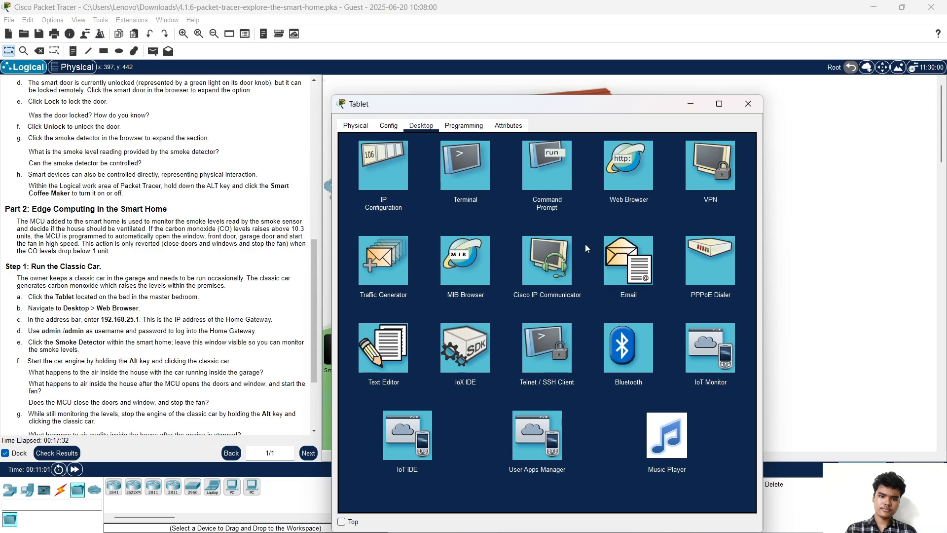
click(620, 170)
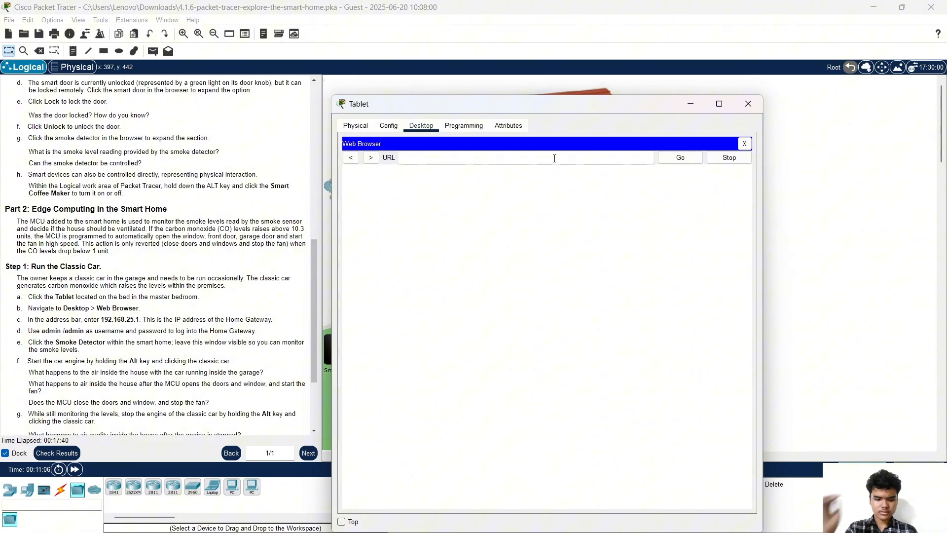
text(192.)
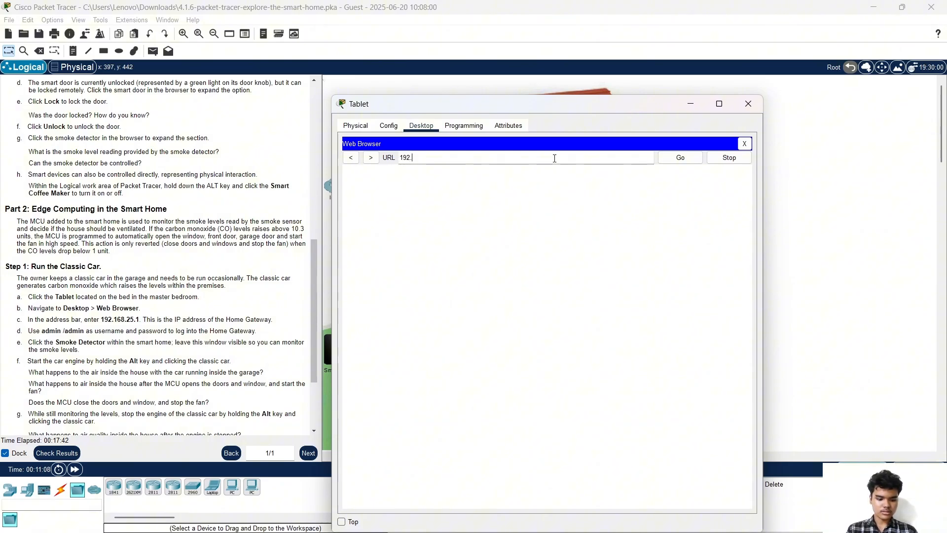
text(168.)
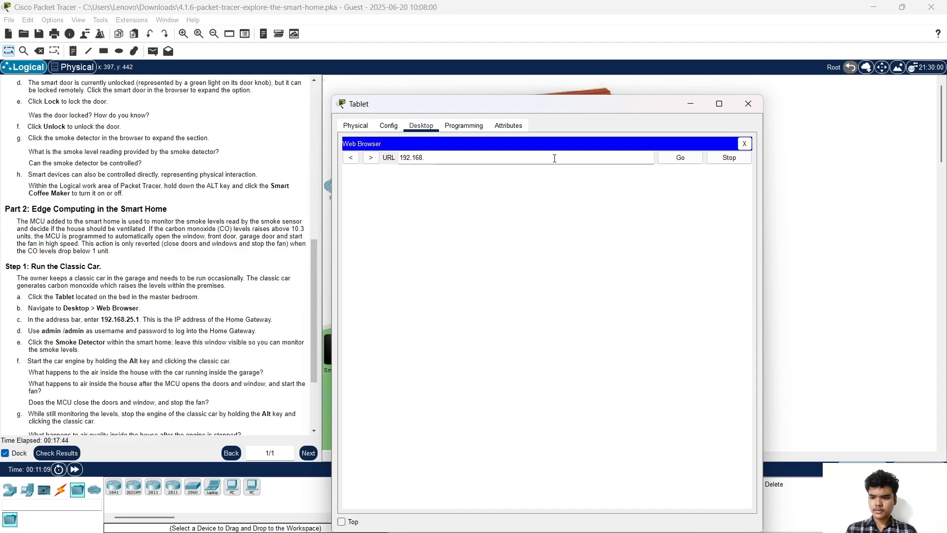
text(25.1)
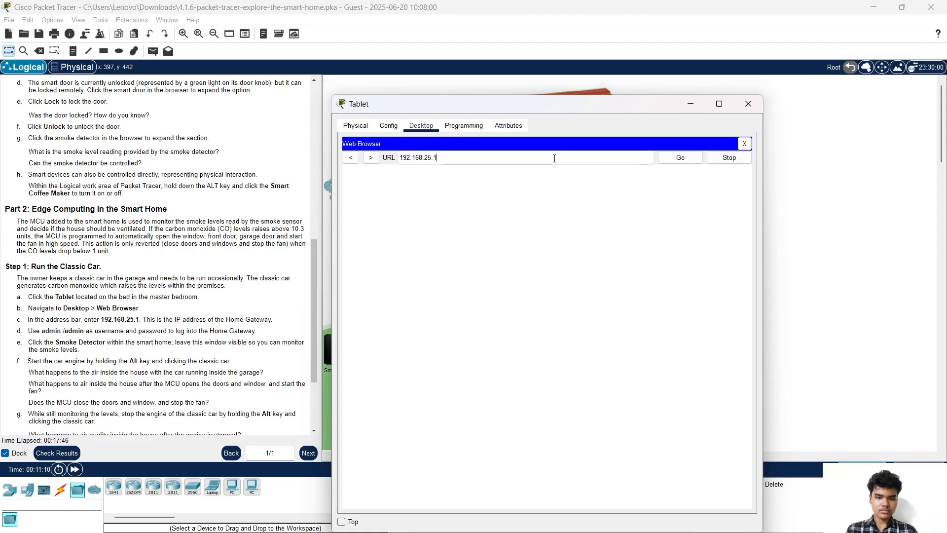
Load the Home Gateway login page at 192.168.25.1 and submit the username and password
click(684, 163)
click(683, 163)
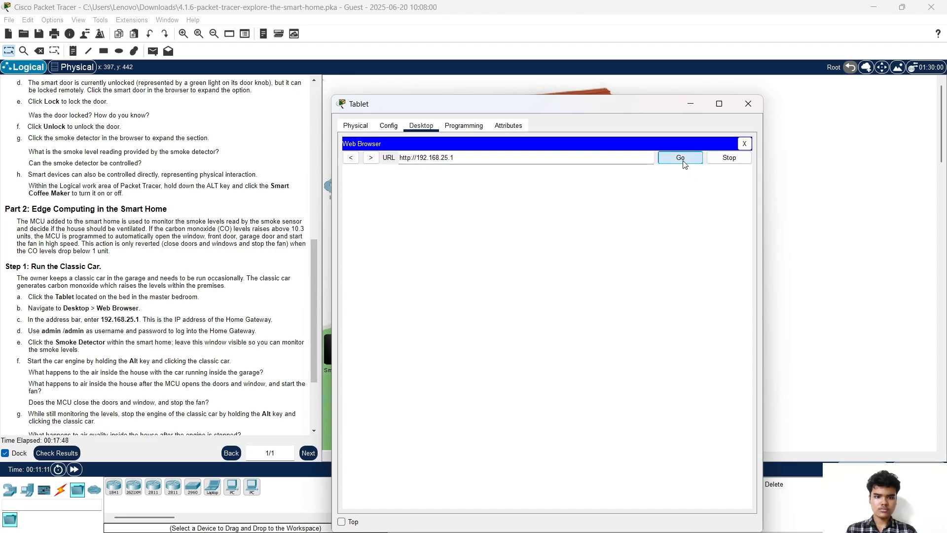
click(592, 194)
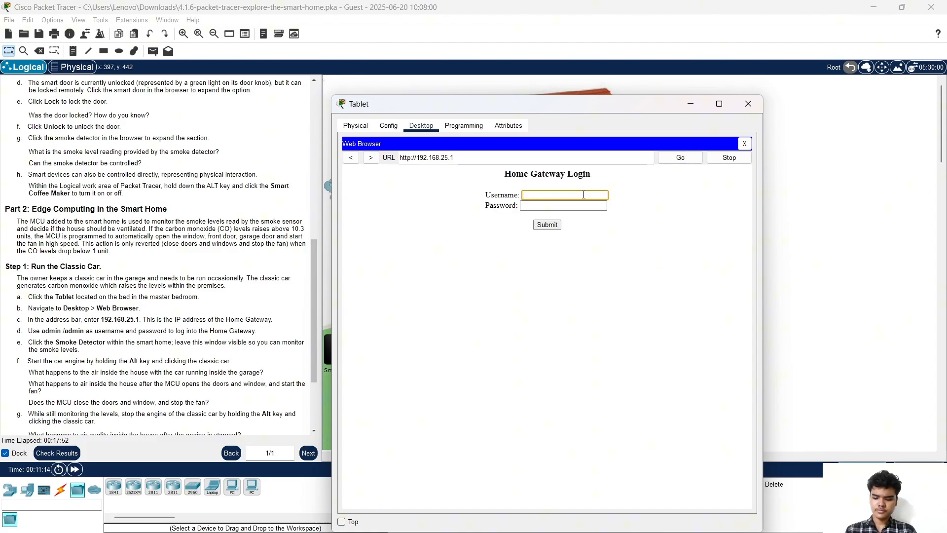
text(admin)
key(Tab)
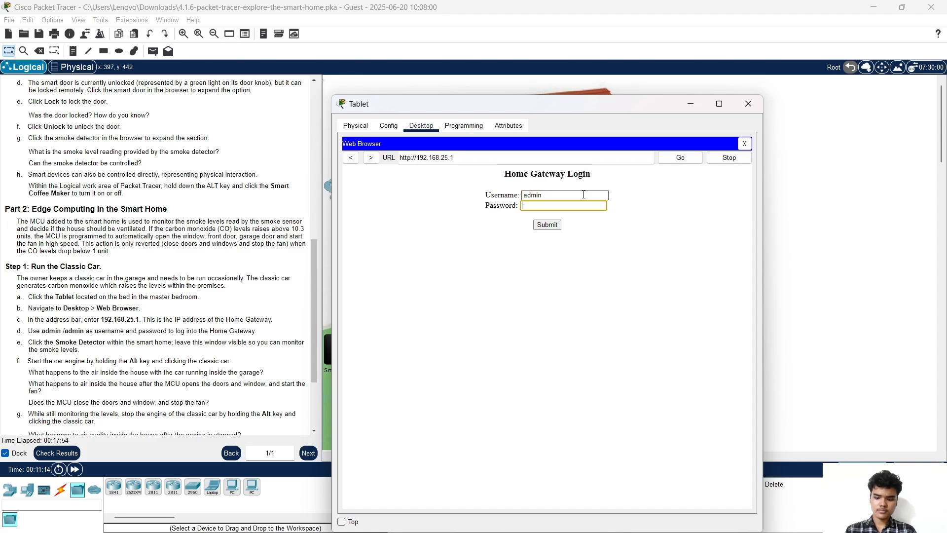
text(admin)
key(Return)
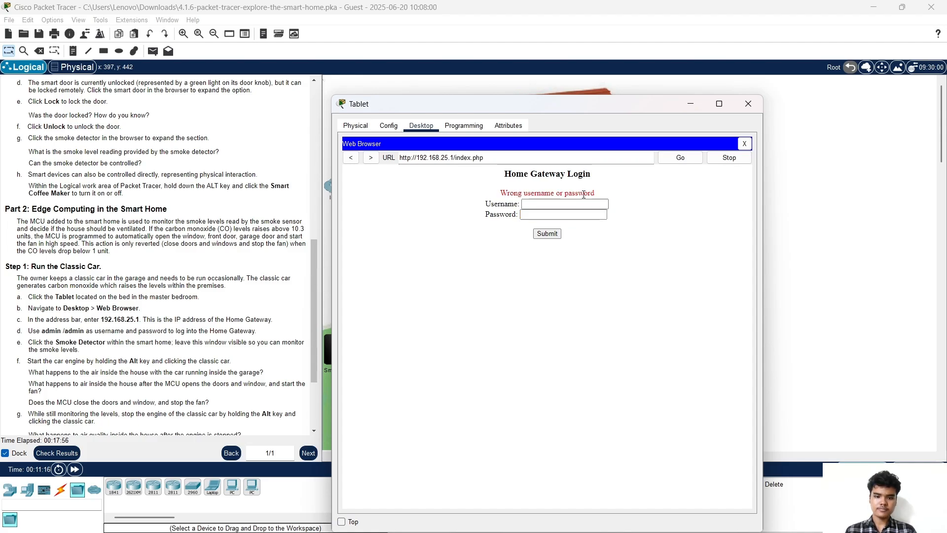
Re-enter the username and submit the Home Gateway login again
click(584, 202)
text(a)
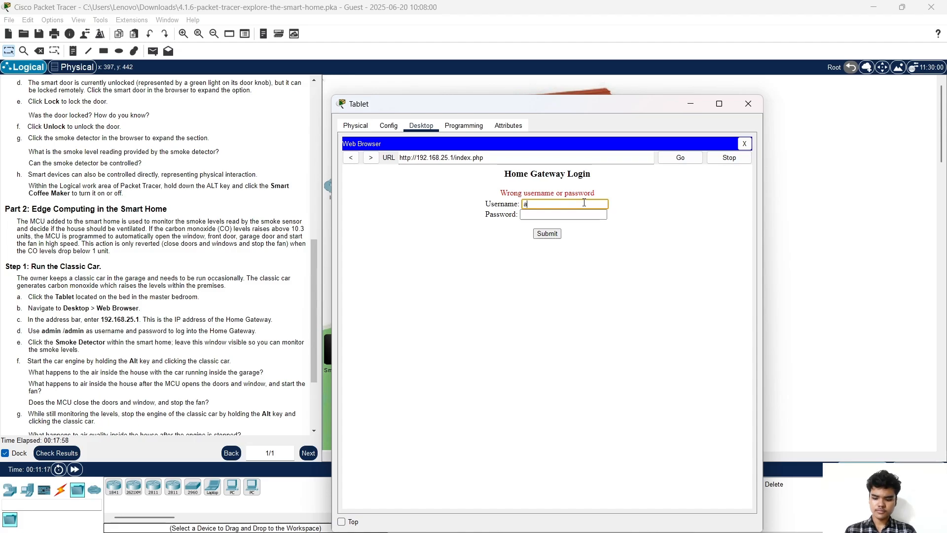
text(dmin)
key(Tab)
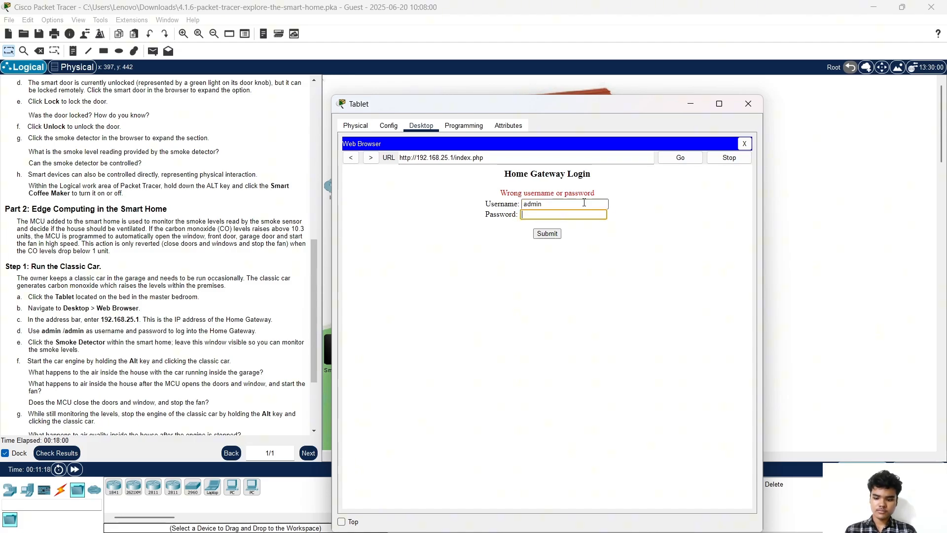
text(admin)
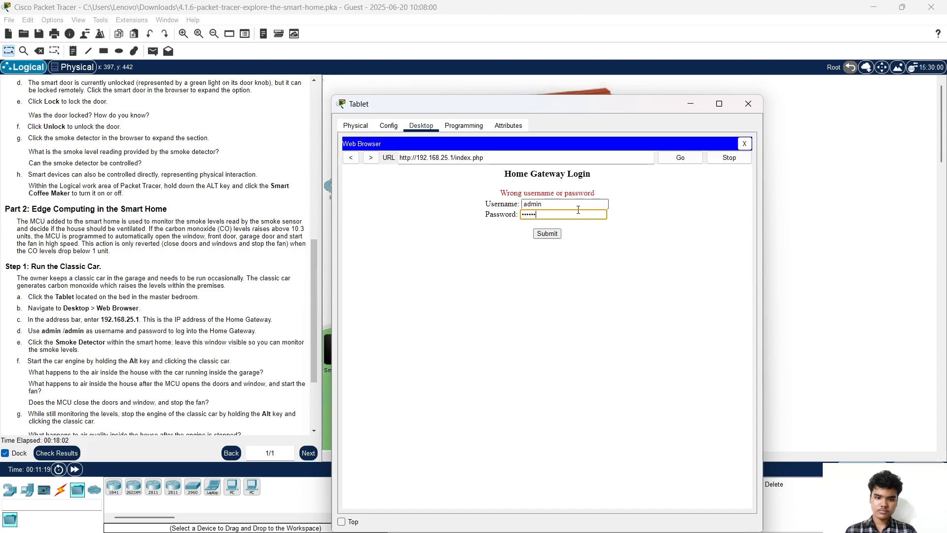
click(551, 239)
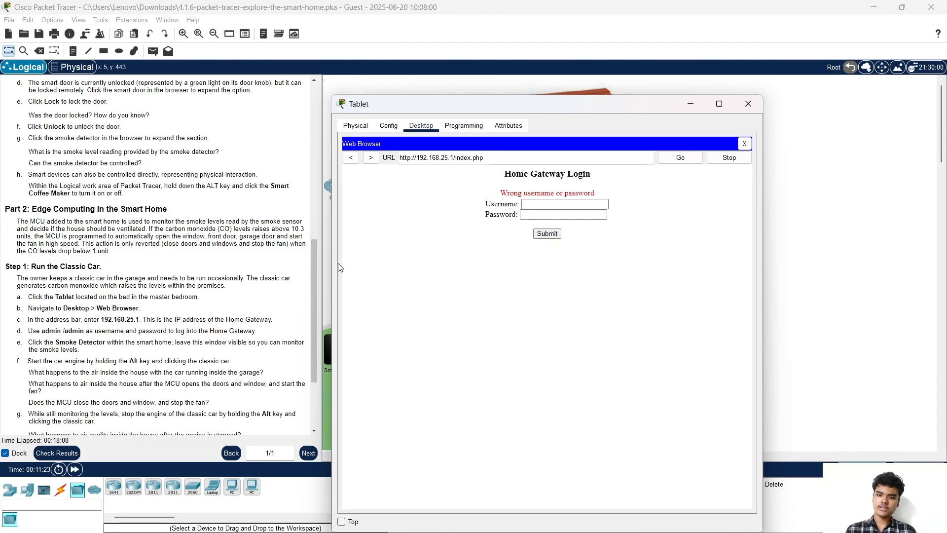
Close the tablet and open the Smoke Detector's Config settings with gateway 192.168.25.1
click(740, 113)
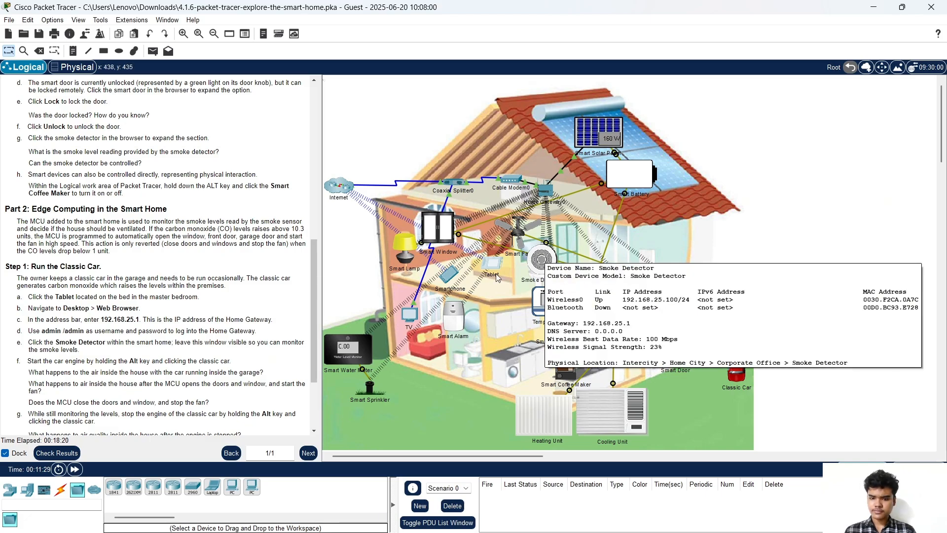
click(540, 268)
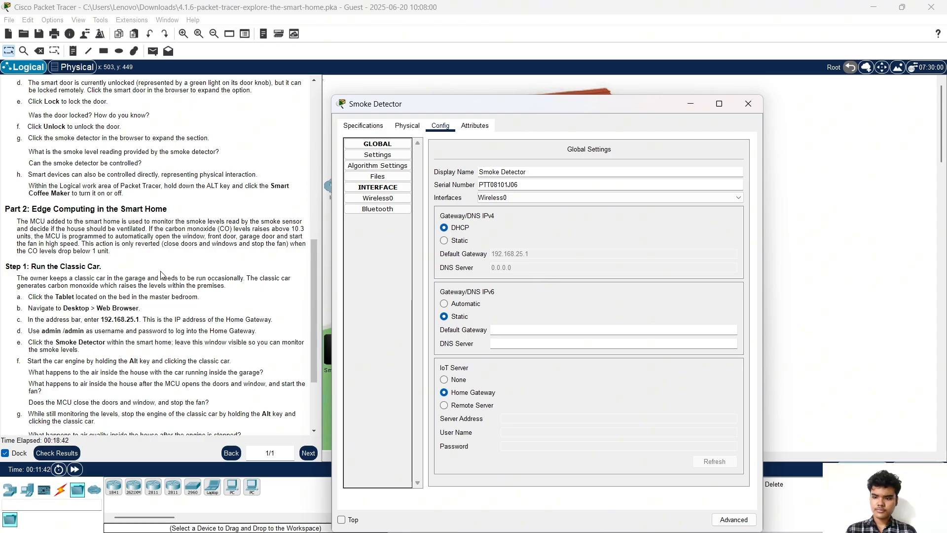
Compare the Smoke Detector's Config and Attributes tabs, noting alarm level 40 and level 0
scroll(113, 328, down, 1)
scroll(113, 328, down, 1)
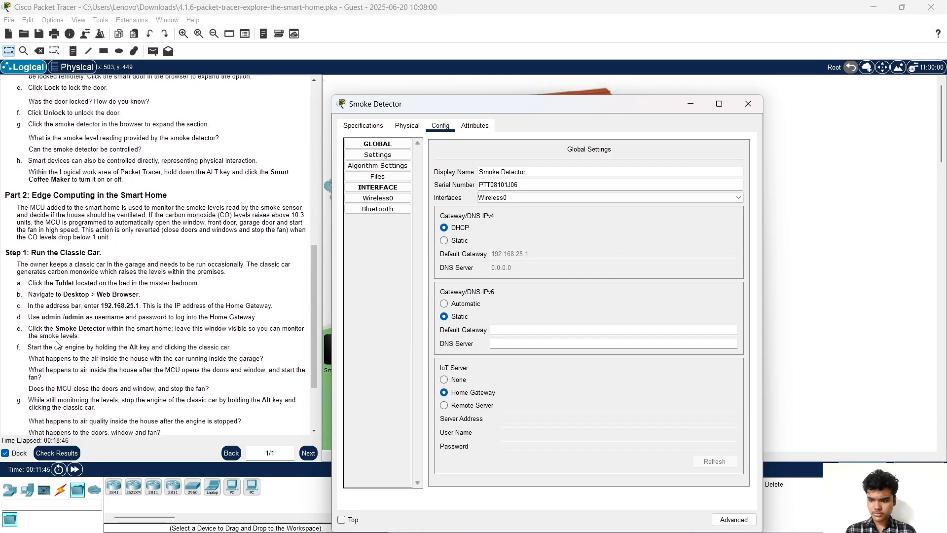
click(473, 126)
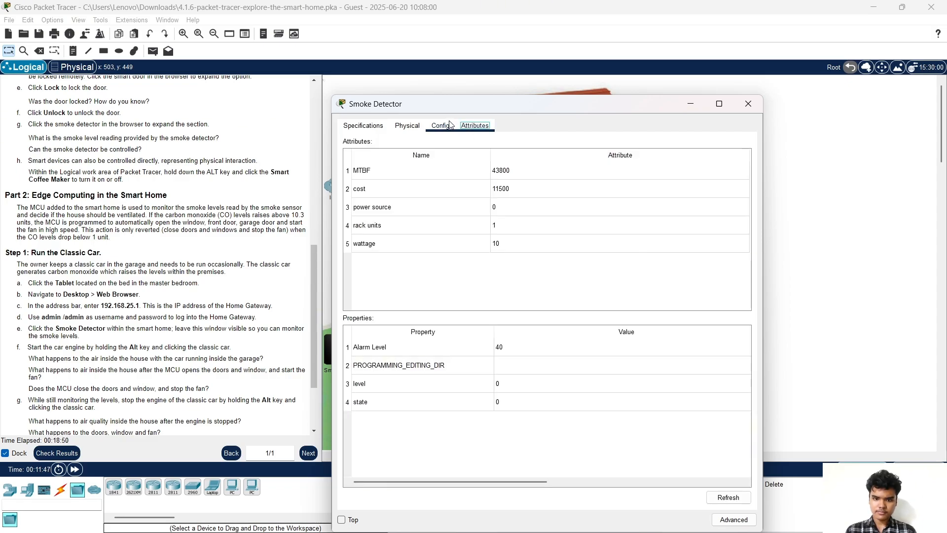
click(449, 124)
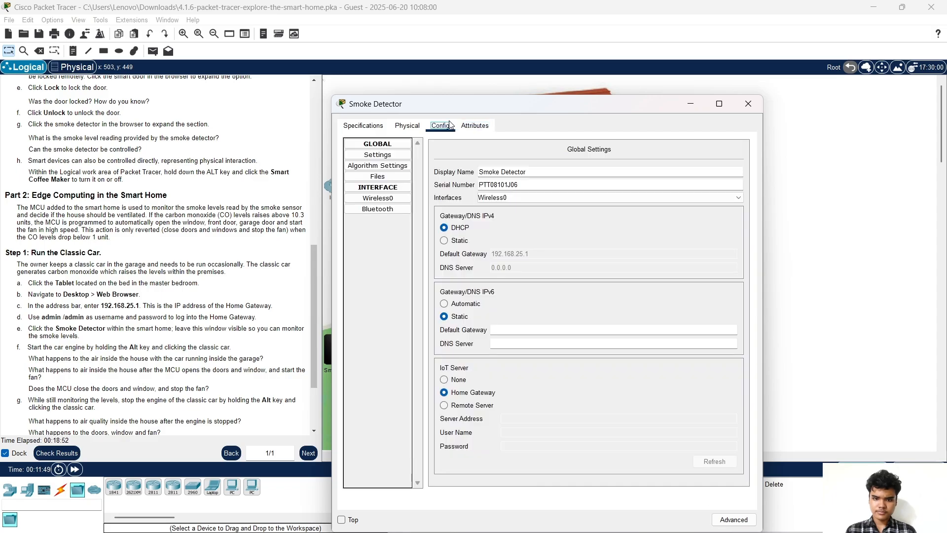
click(468, 125)
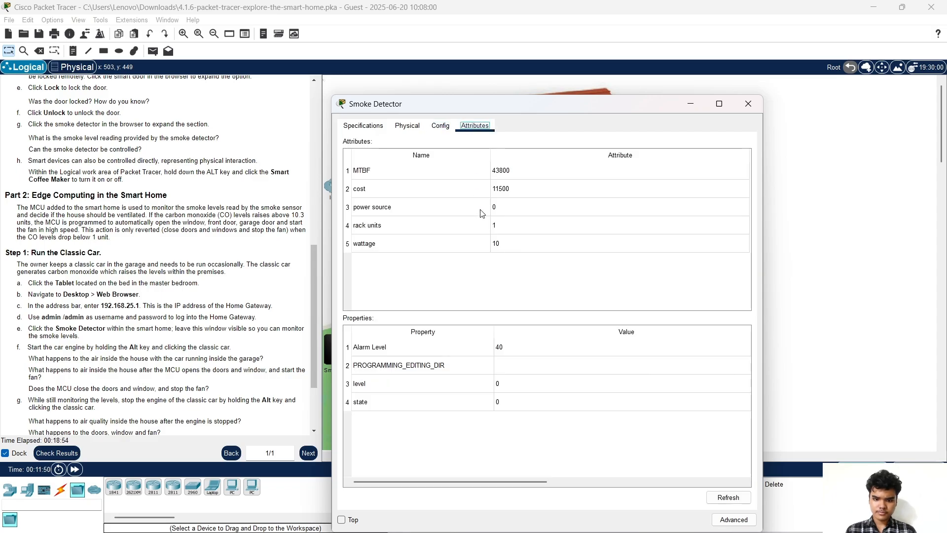
scroll(176, 325, down, 1)
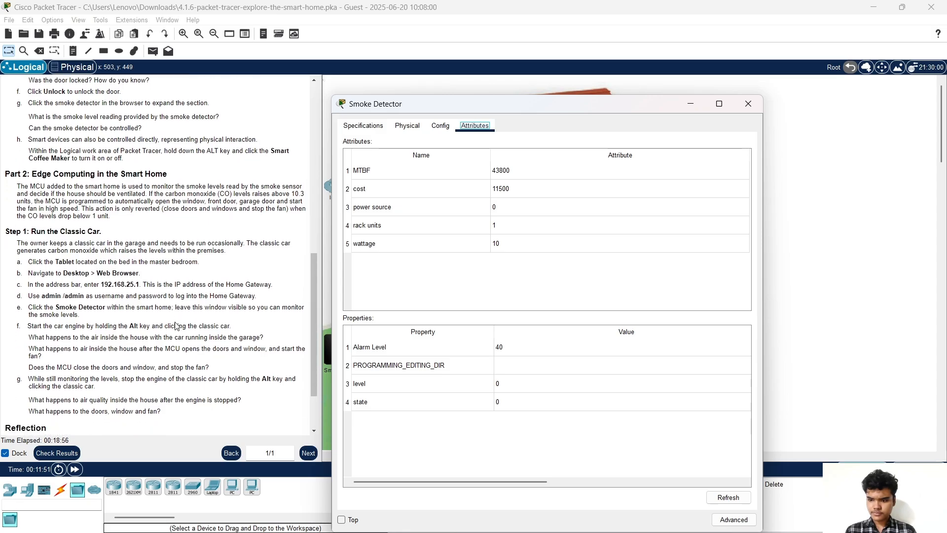
scroll(176, 326, down, 3)
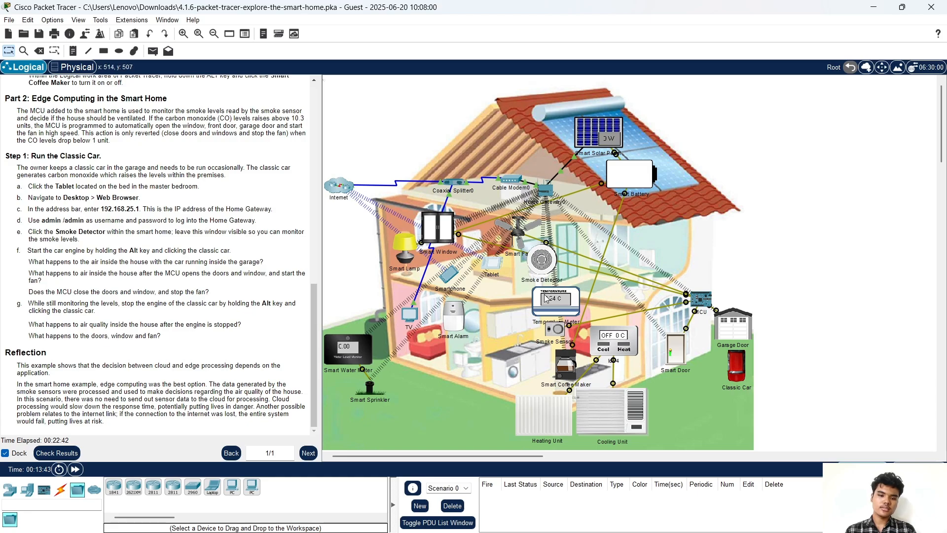
Open the master-bedroom tablet and close its web browser to return to the desktop
mouse_move(549, 258)
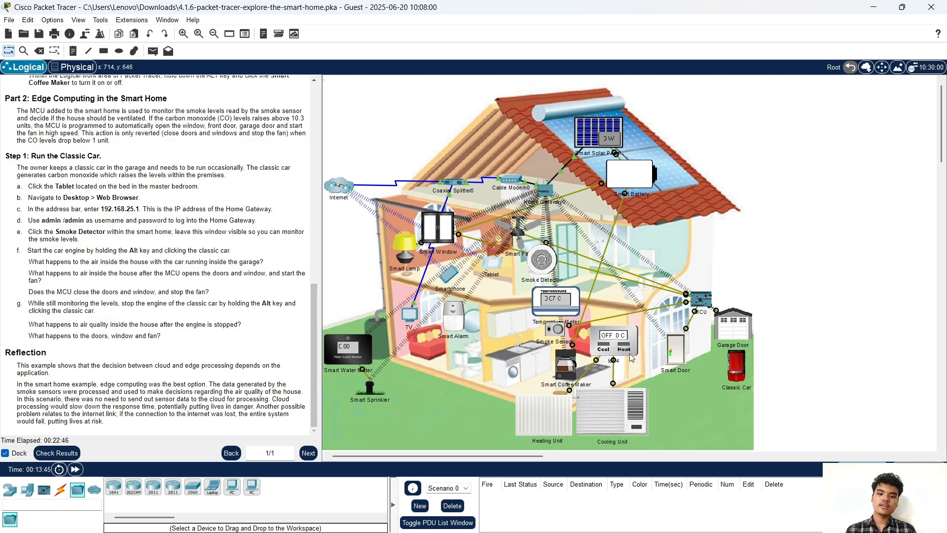
mouse_move(488, 269)
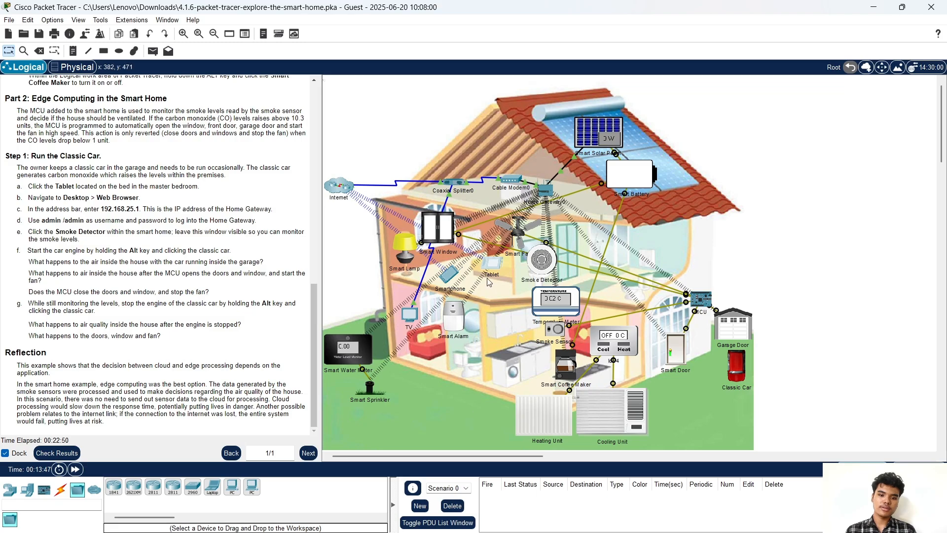
click(490, 270)
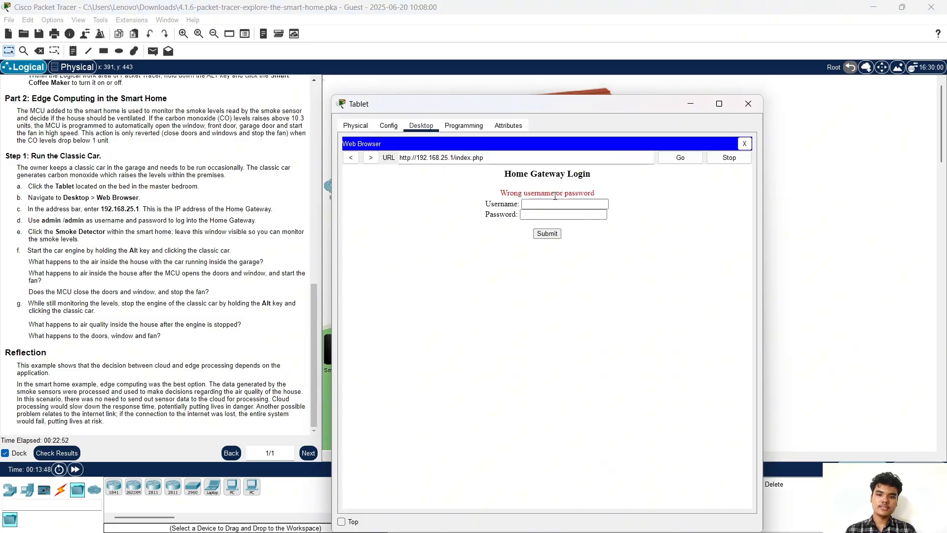
click(389, 125)
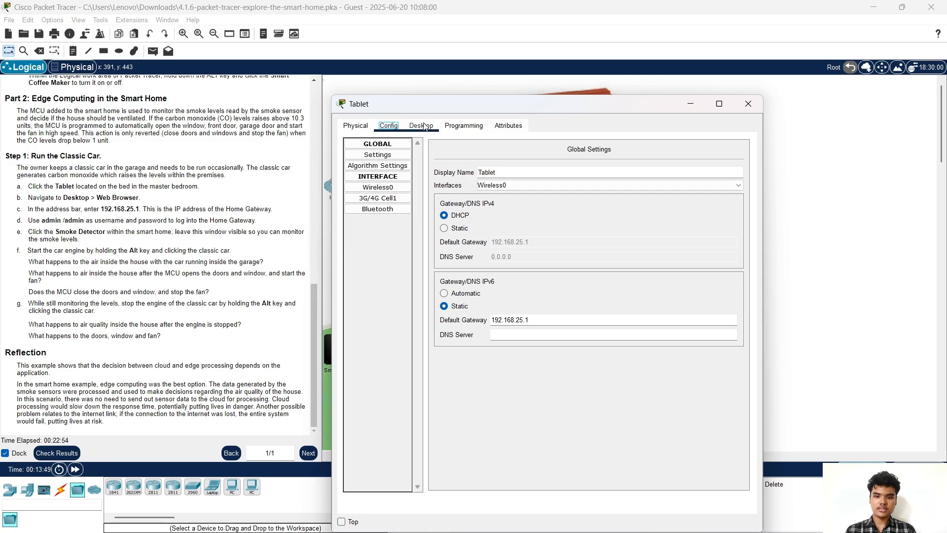
click(421, 127)
click(351, 158)
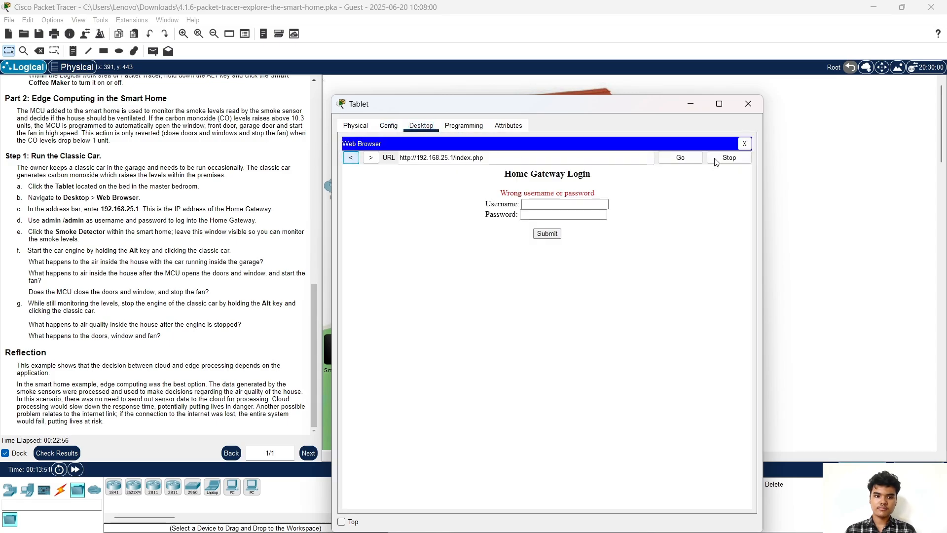
click(746, 143)
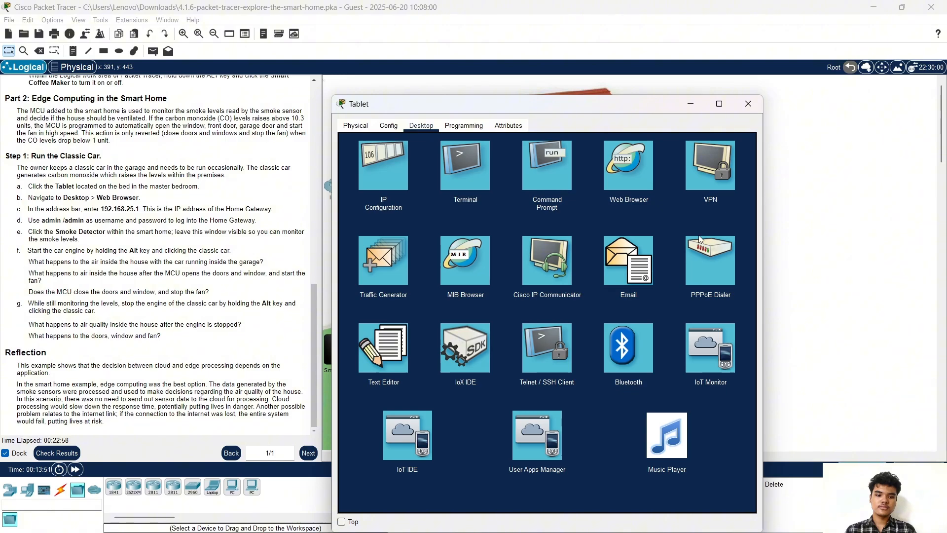
Log in to the IoT Monitor, expand the Smoke Detector showing level 0, and move the tablet window aside
click(715, 347)
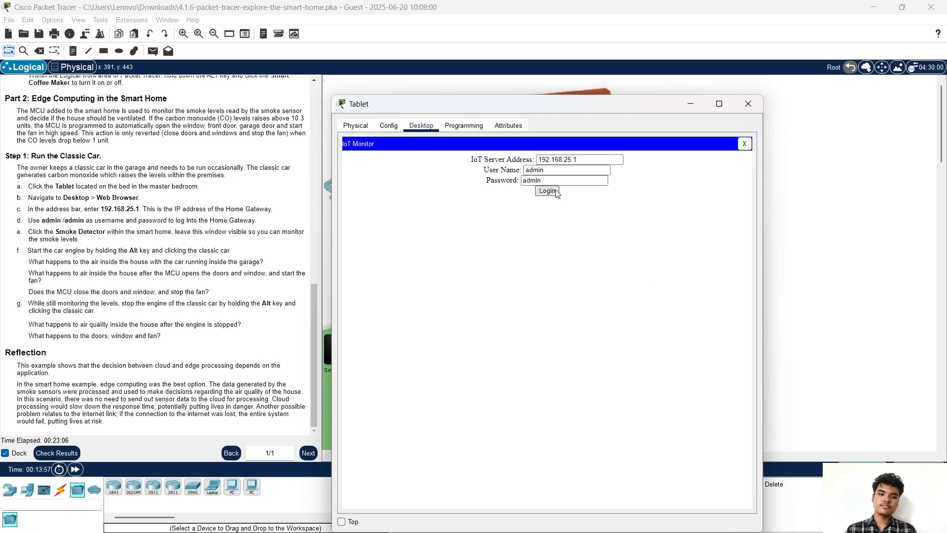
click(551, 193)
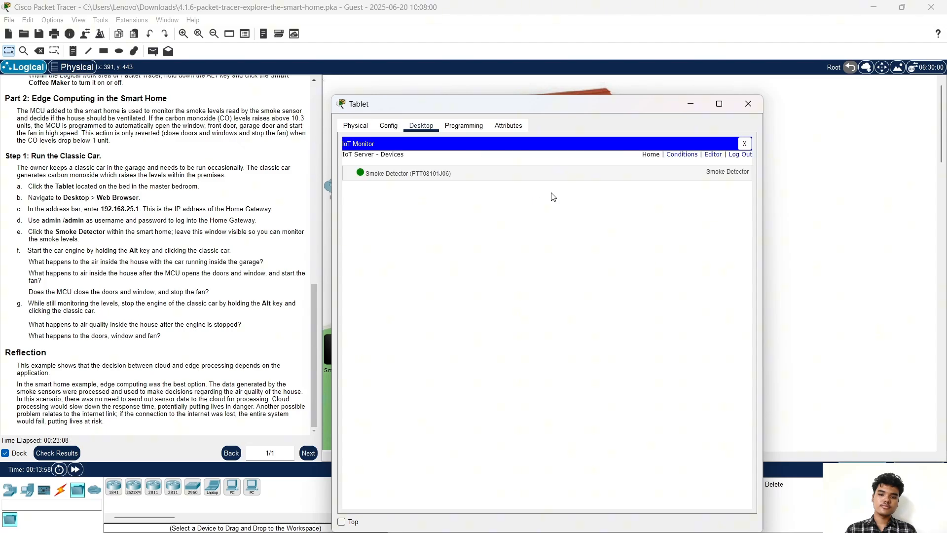
click(510, 175)
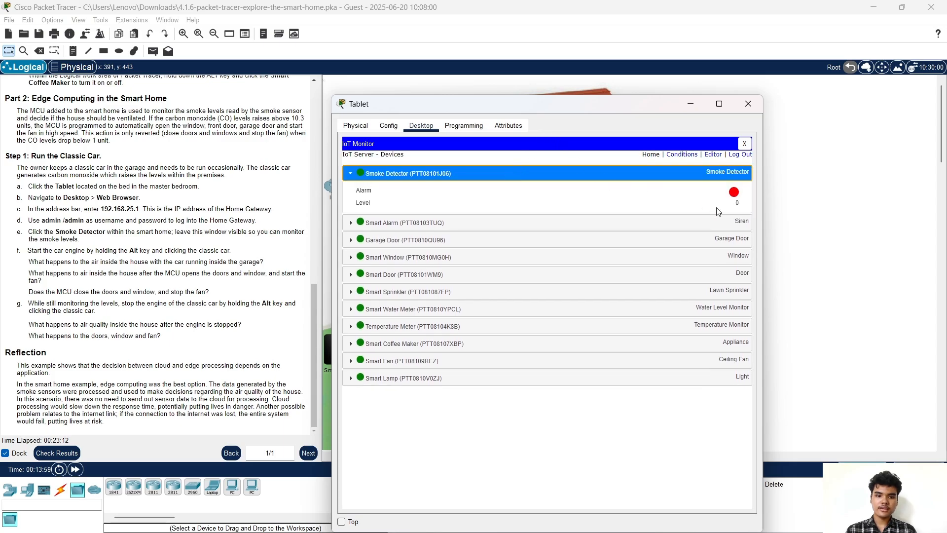
drag(533, 102, 283, 67)
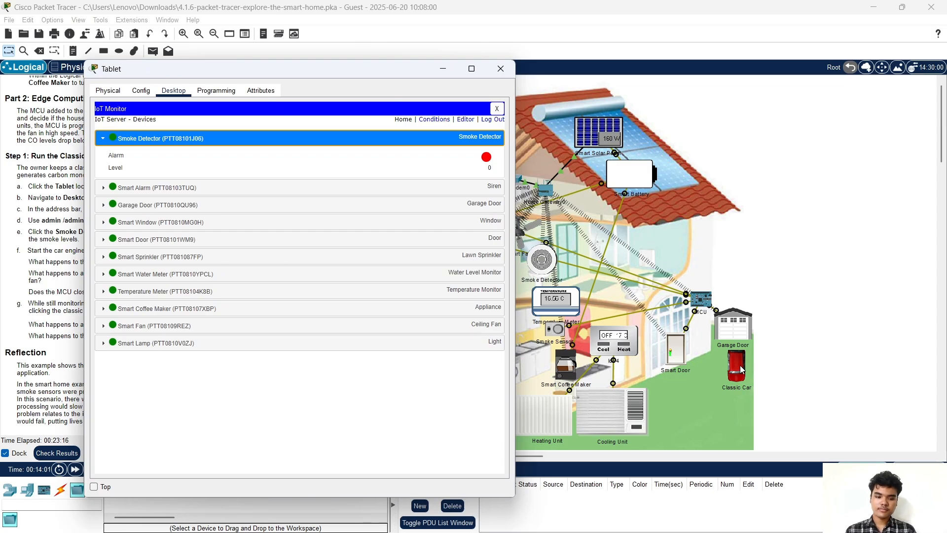
Start the classic car's engine in the garage
click(740, 365)
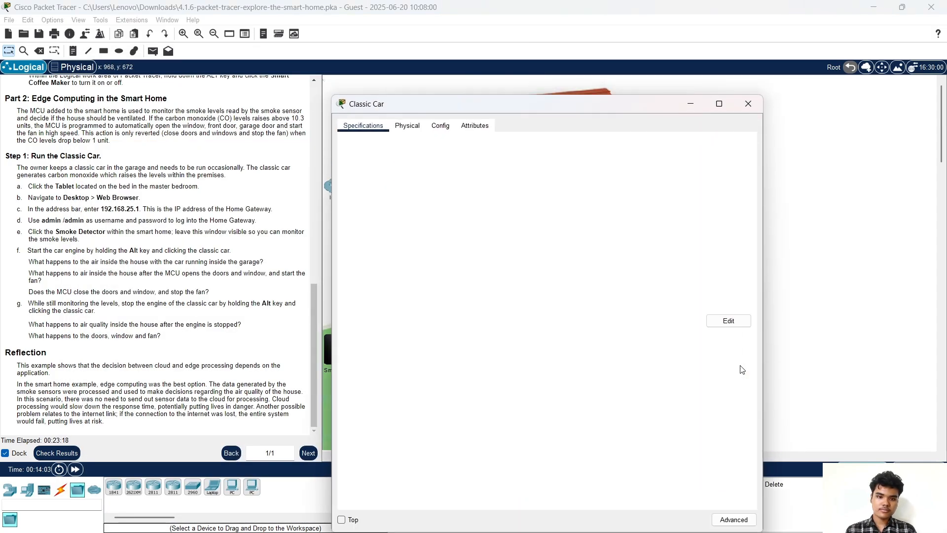
click(748, 104)
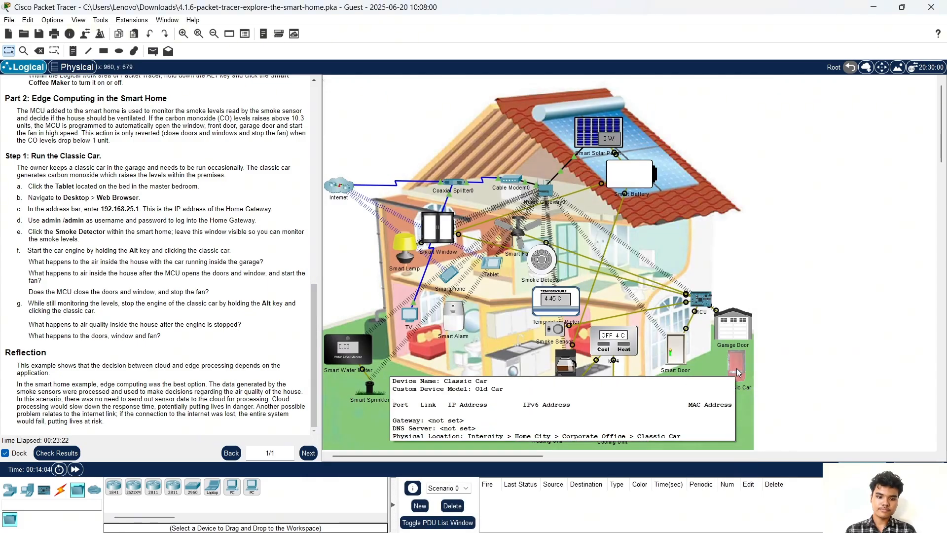
alt+click(737, 372)
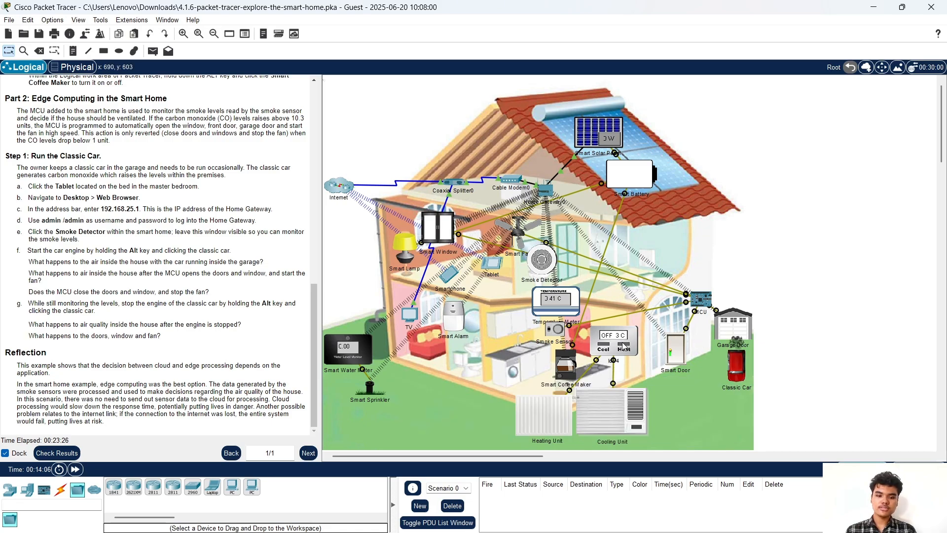
mouse_move(742, 520)
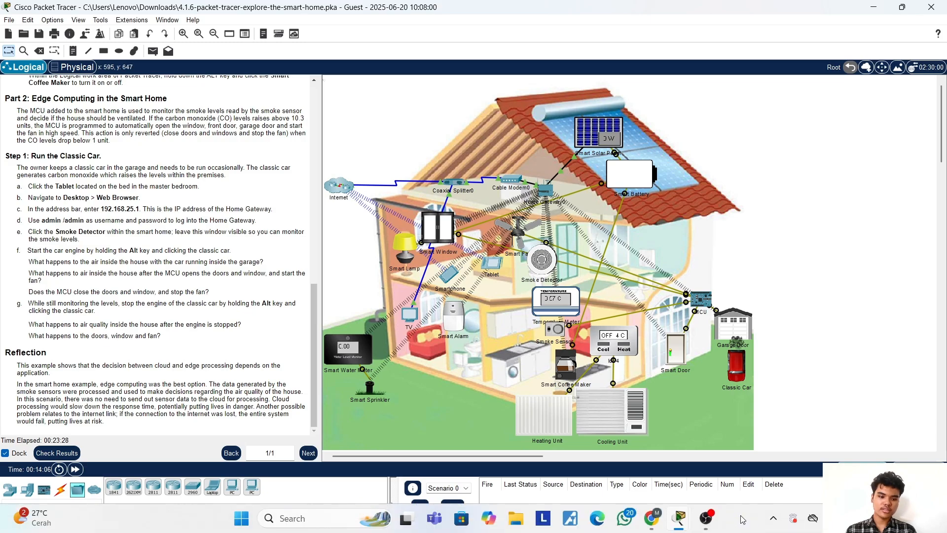
Watch the smoke detector level rise to 1.637 on the tablet, then close the tablet
key(alt+Tab)
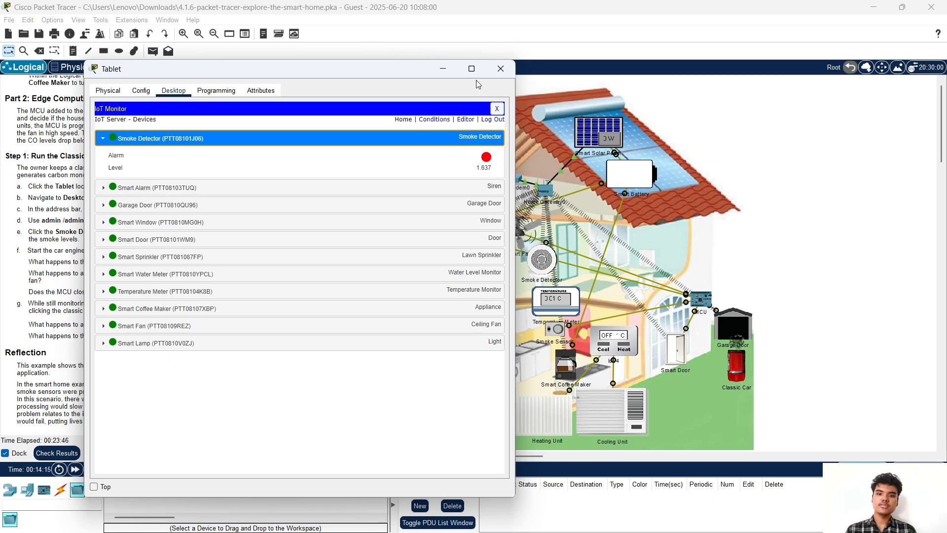
drag(368, 70, 462, 57)
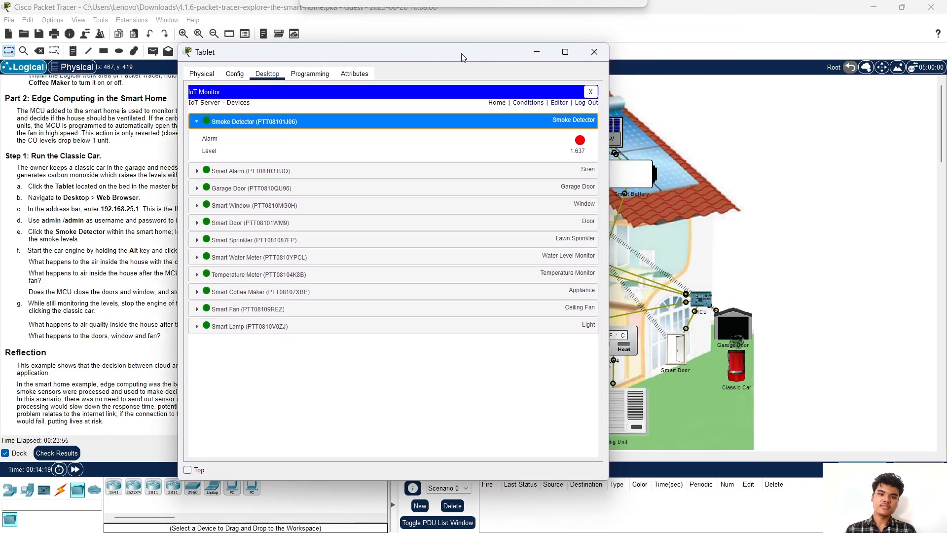
click(596, 50)
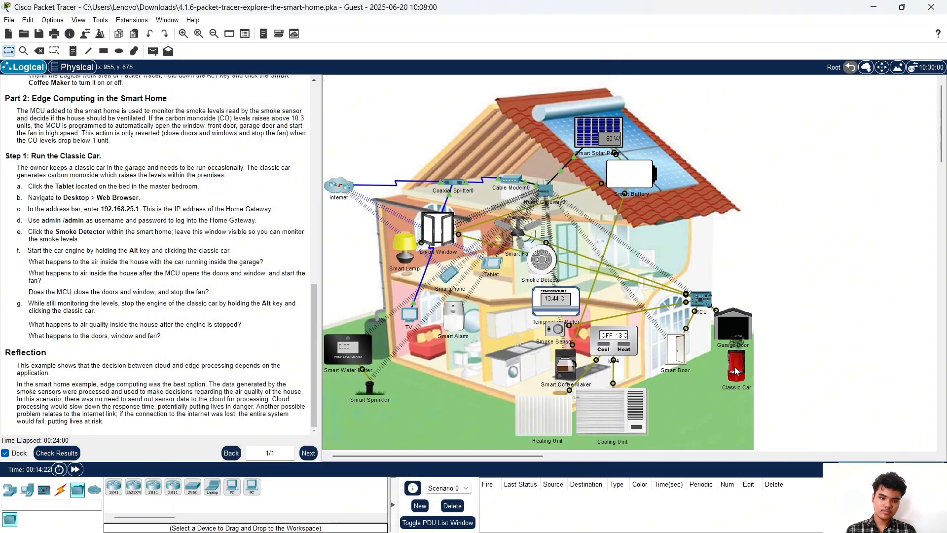
Minimize Packet Tracer and OBS to show the 4.1.6 Explore the Smart Home course page
mouse_move(668, 351)
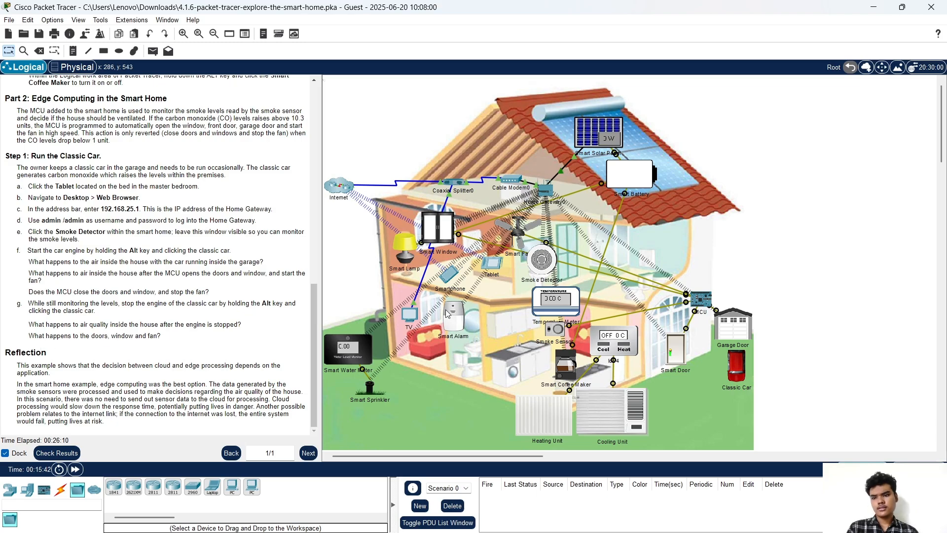
mouse_move(447, 312)
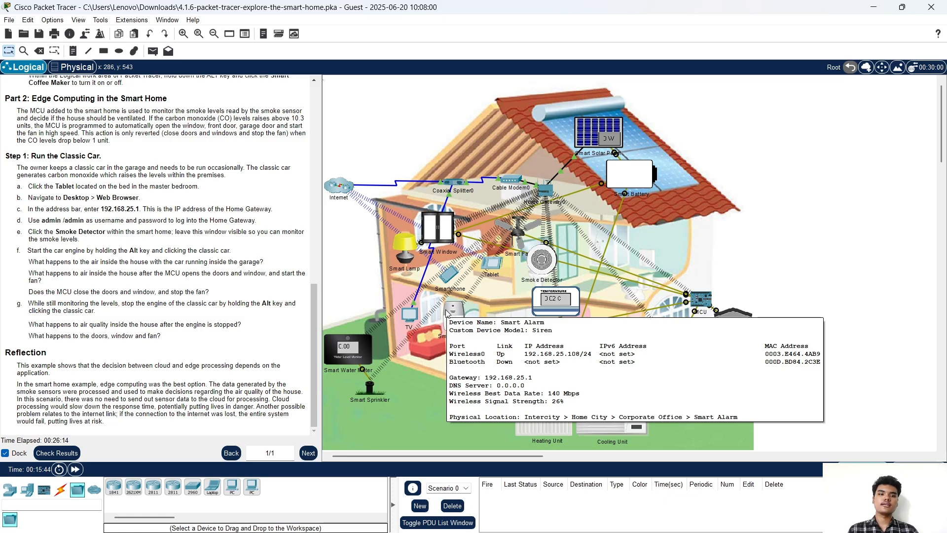
click(878, 7)
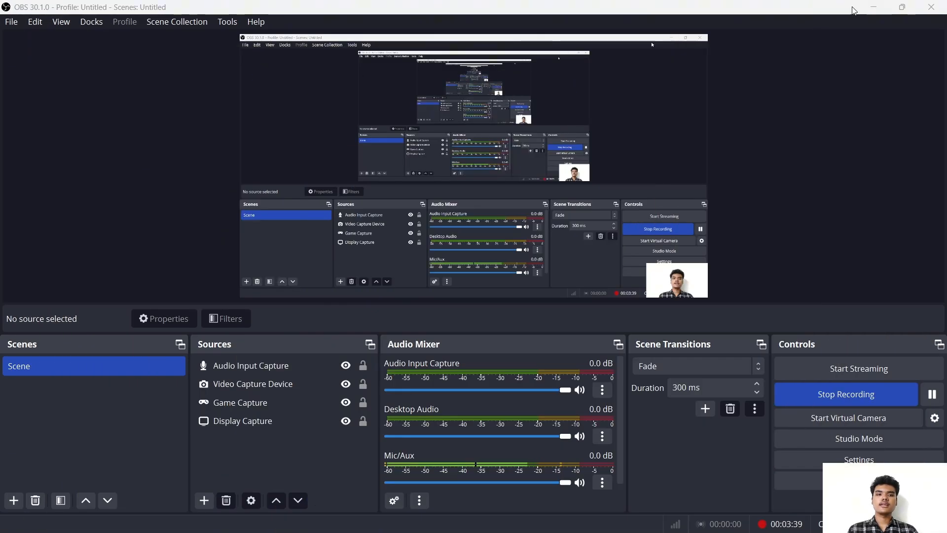
click(873, 7)
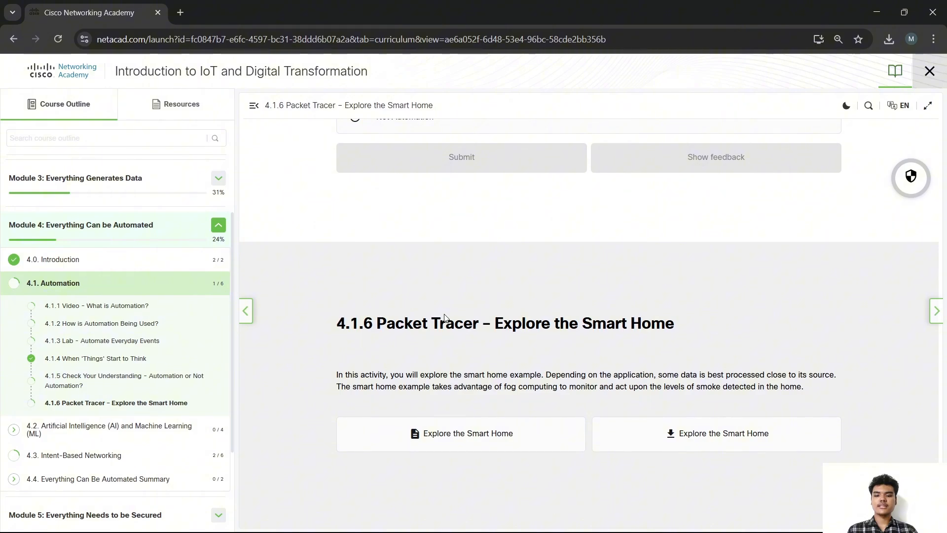